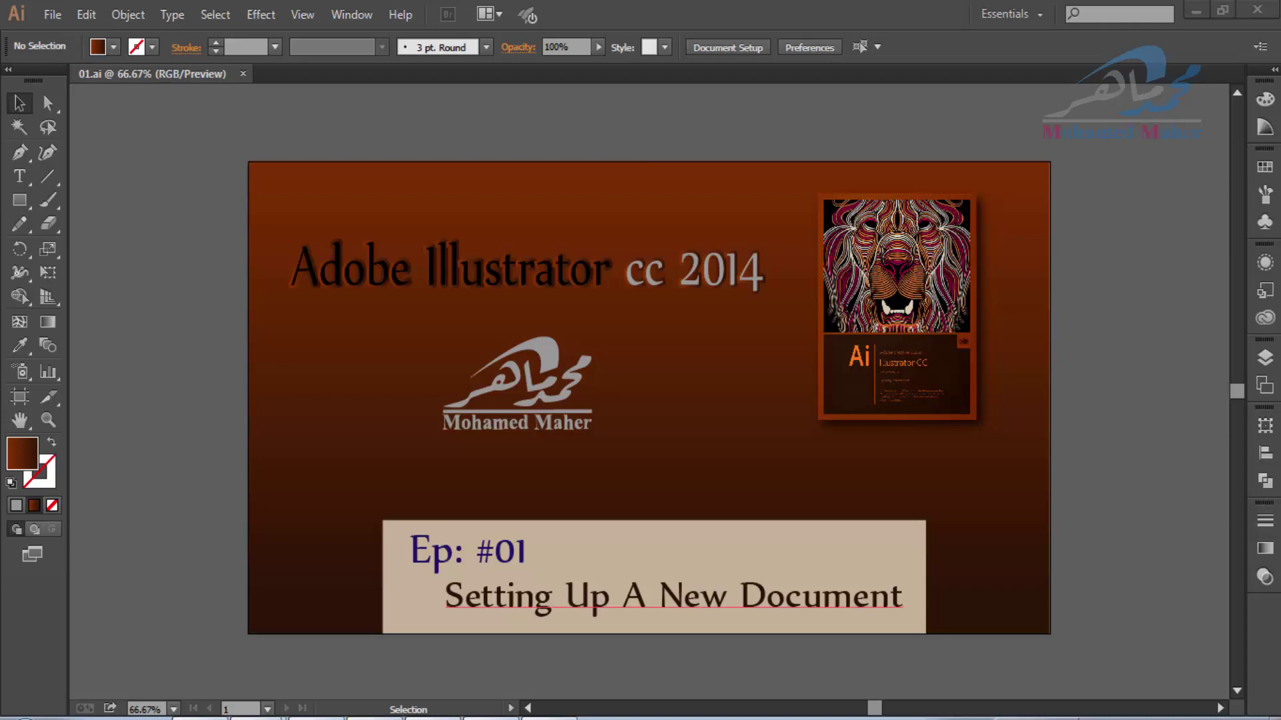
Start a new document named 'named' and show the Print, Web and Devices profile list
click(59, 27)
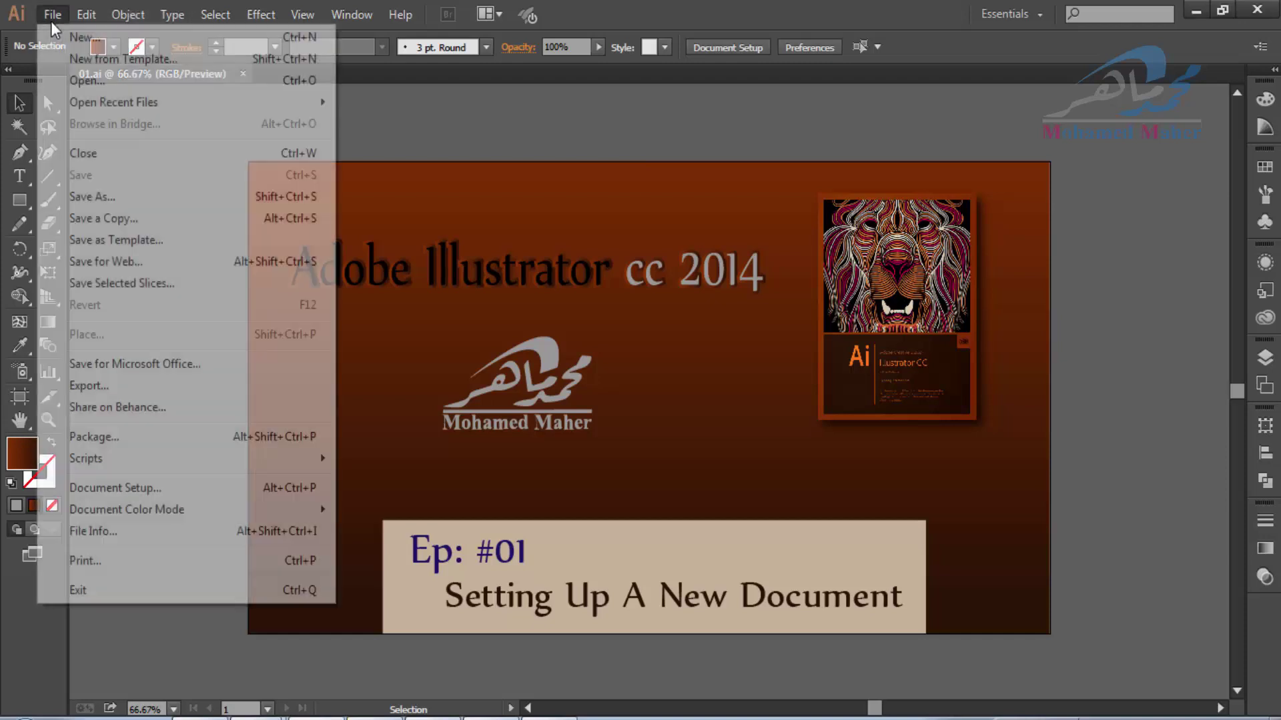
click(77, 38)
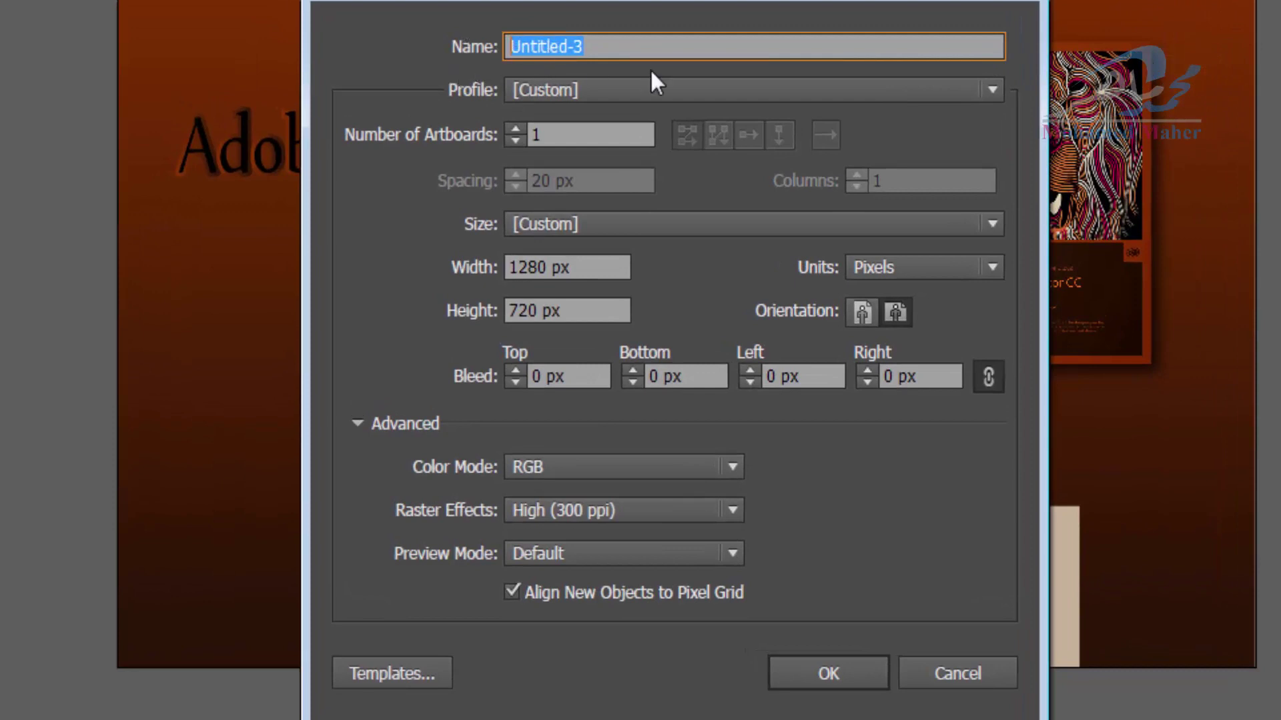
text(nami)
key(BackSpace)
text(ed)
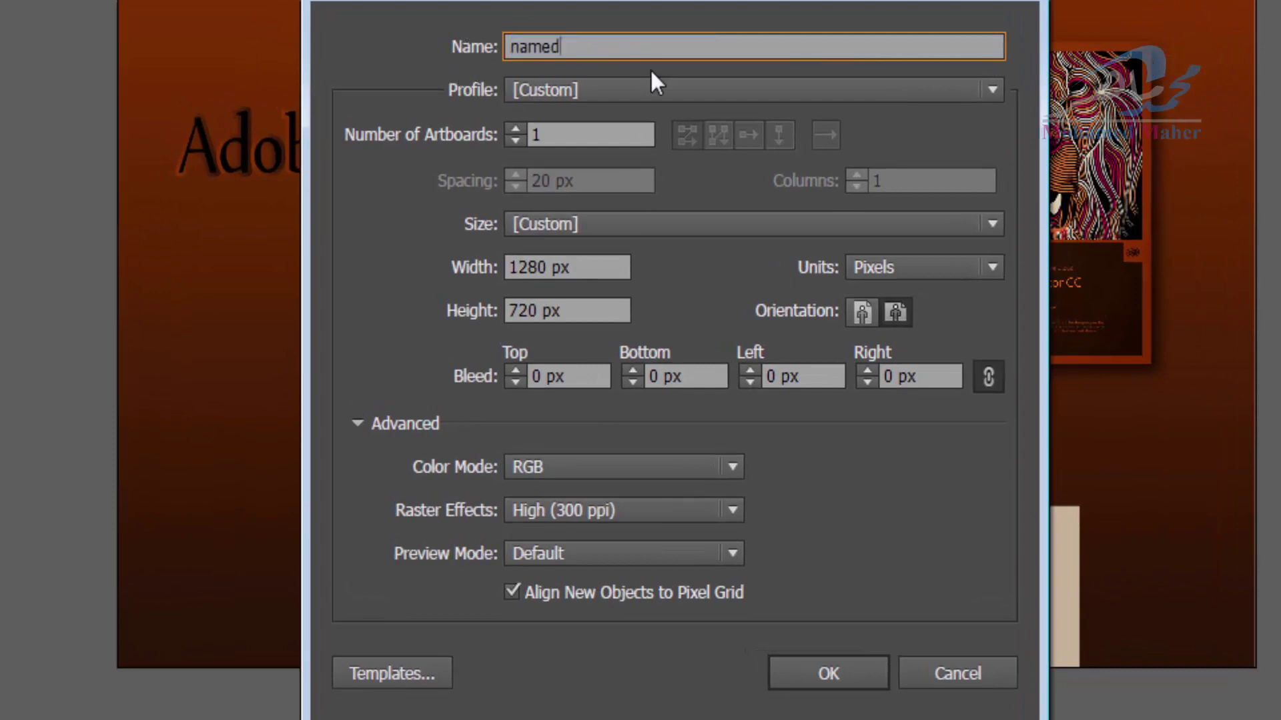
click(604, 92)
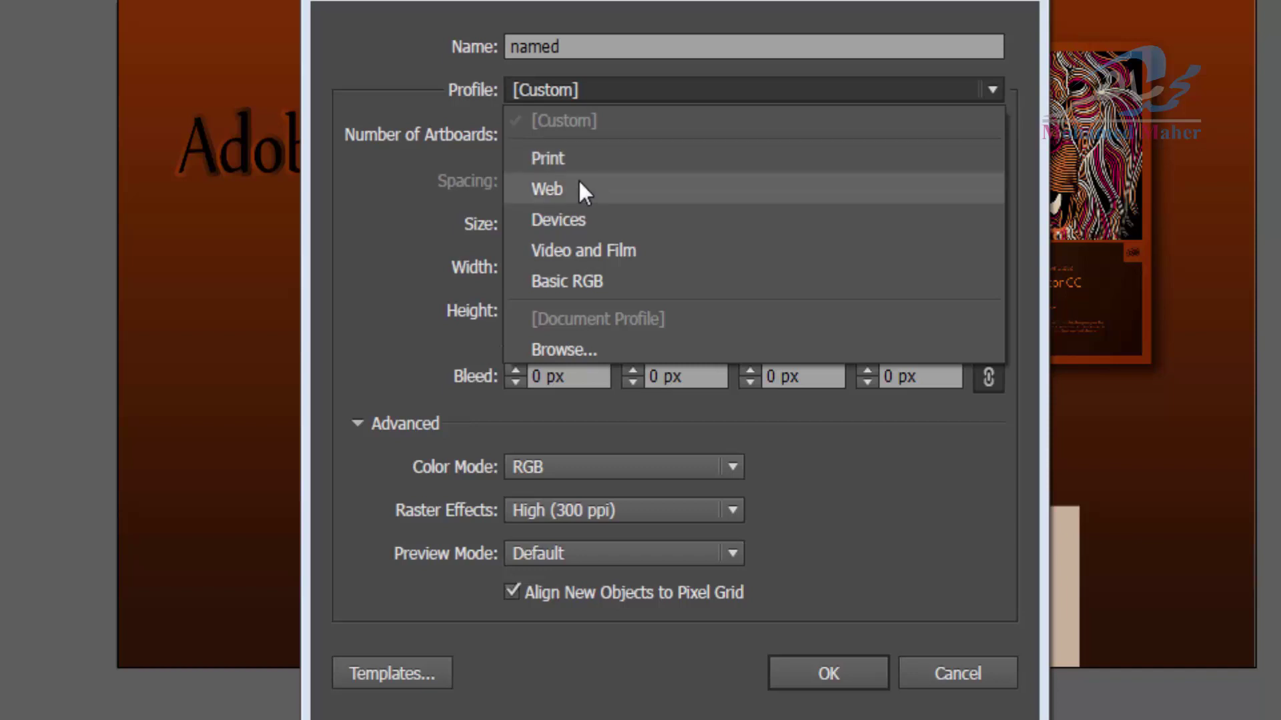
Pick the Print profile and try extra artboards with 7 mm spacing and 2 columns
click(585, 161)
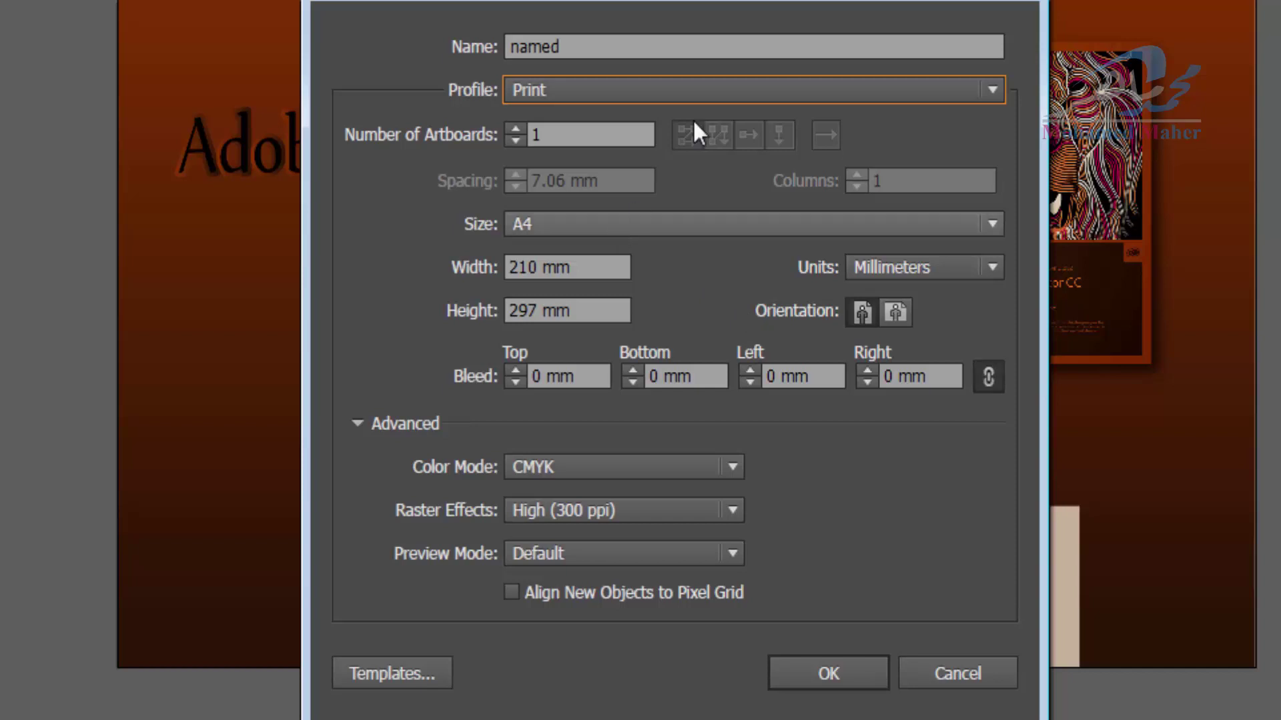
key(Tab)
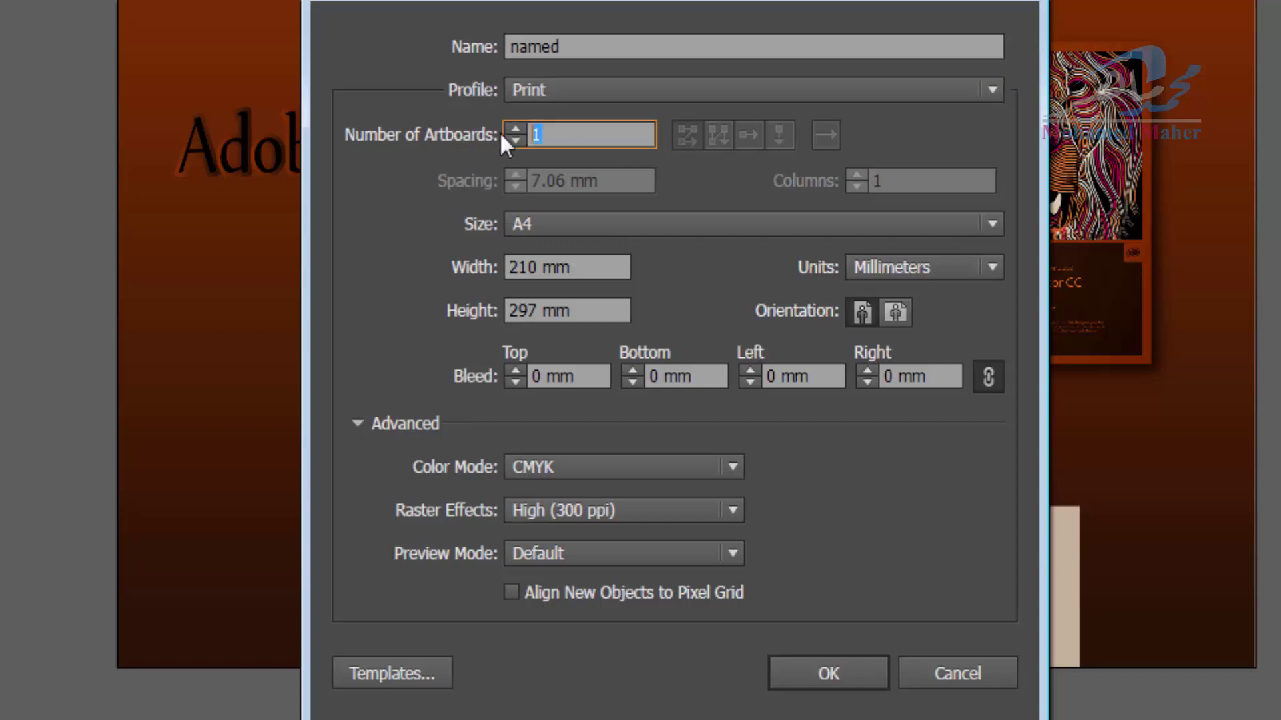
click(516, 128)
text(3)
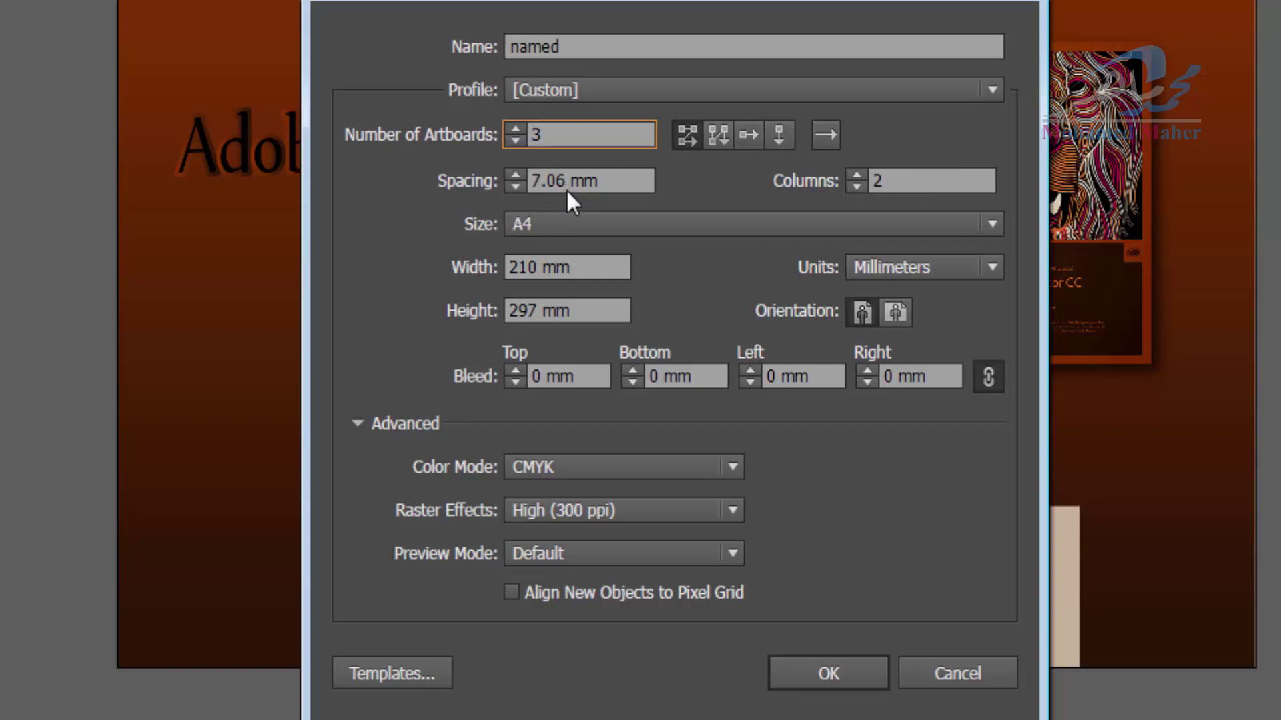
click(515, 176)
click(515, 186)
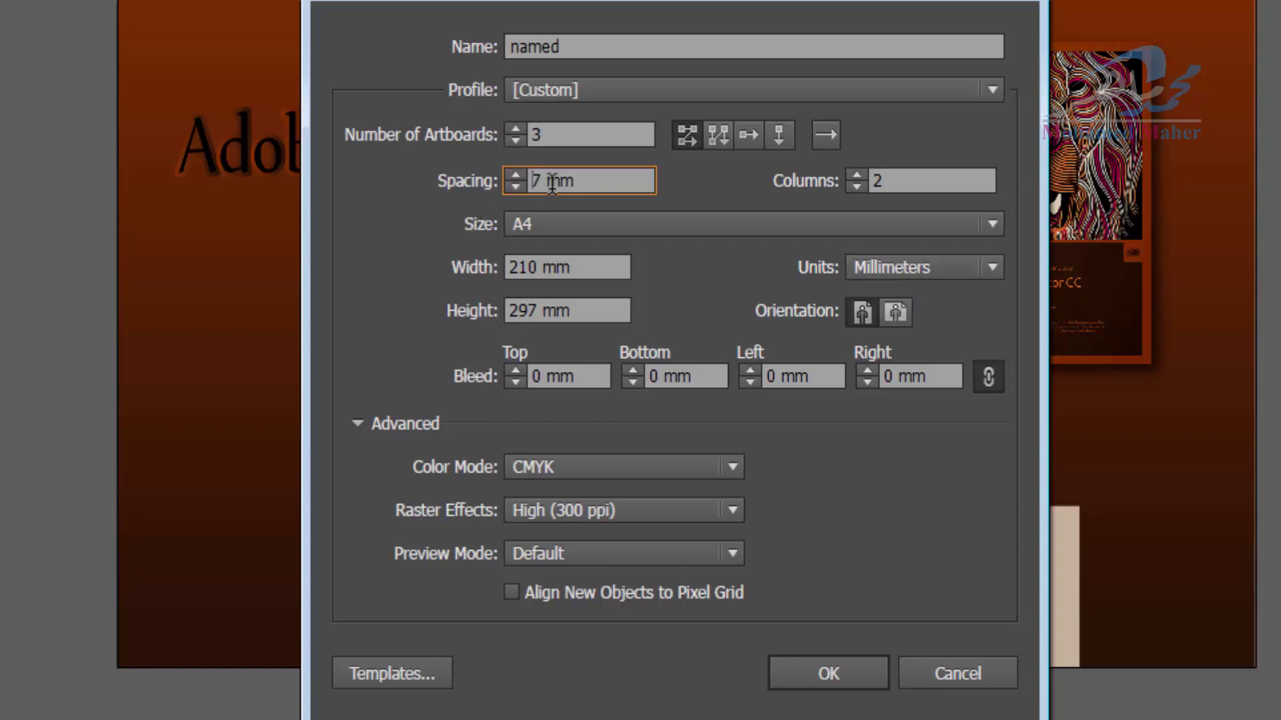
click(862, 179)
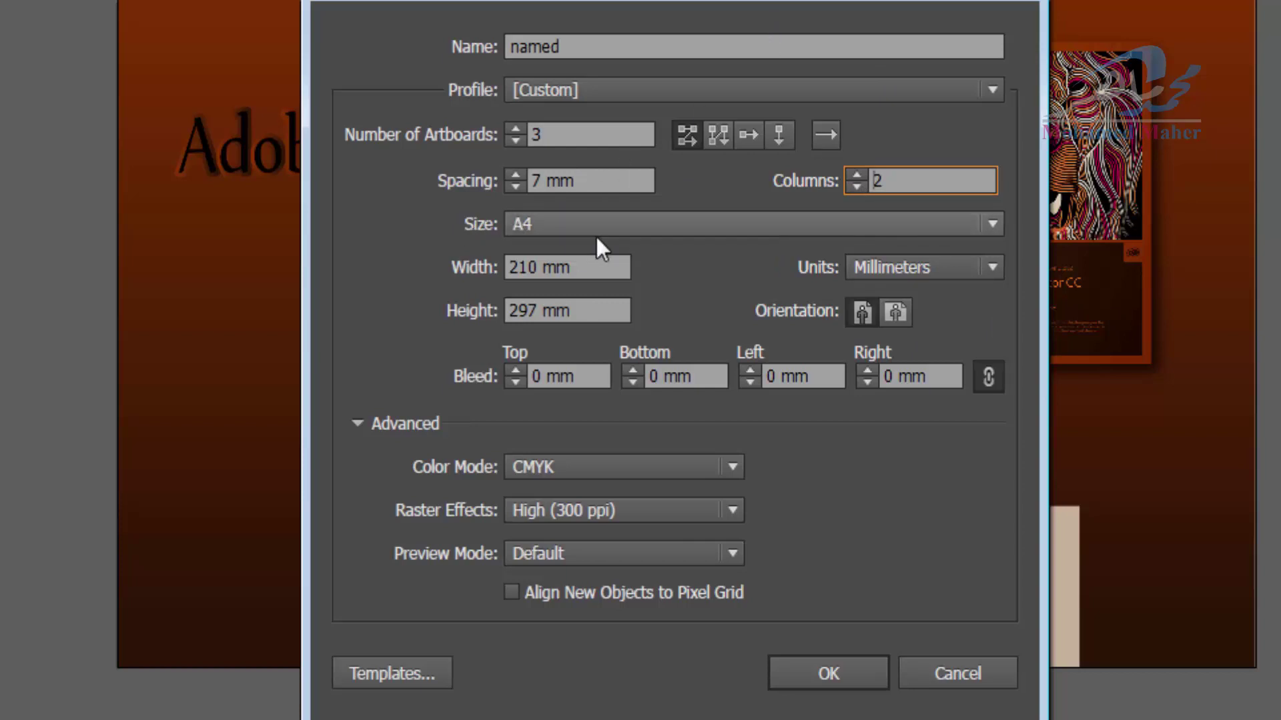
click(546, 89)
Reapply the Print profile, keeping A4 page size and millimetre units
click(555, 154)
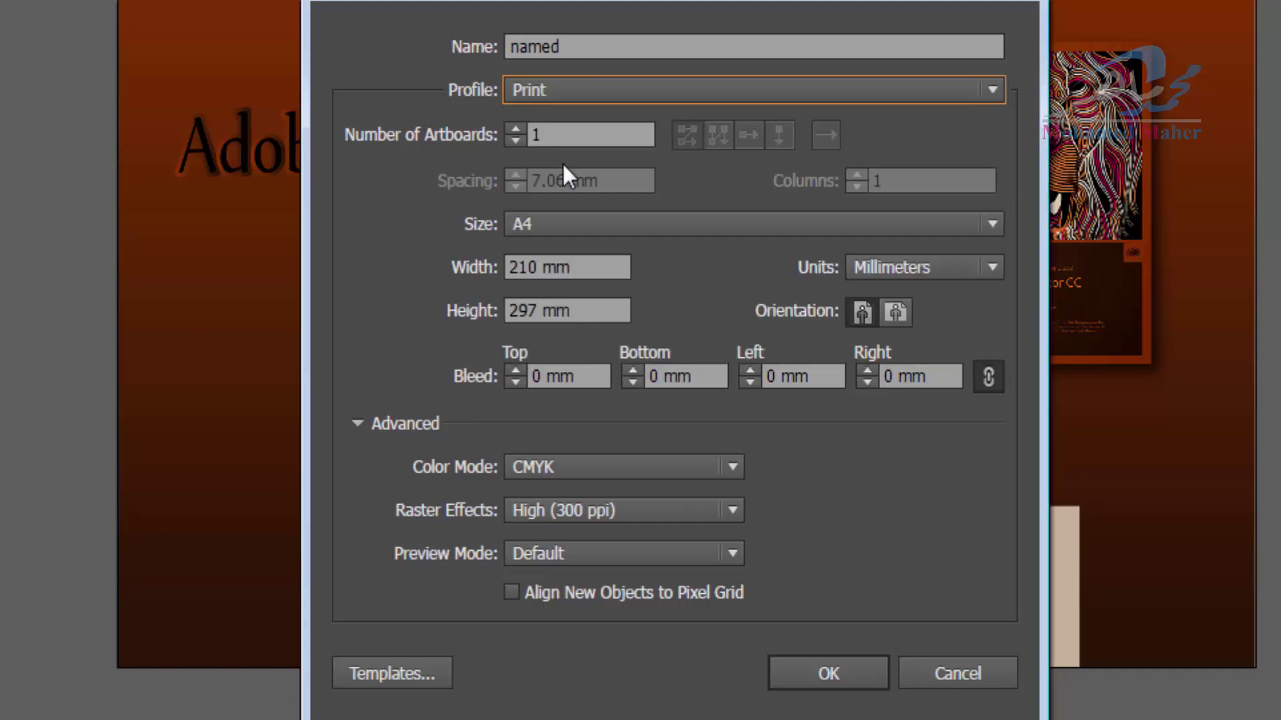
click(563, 226)
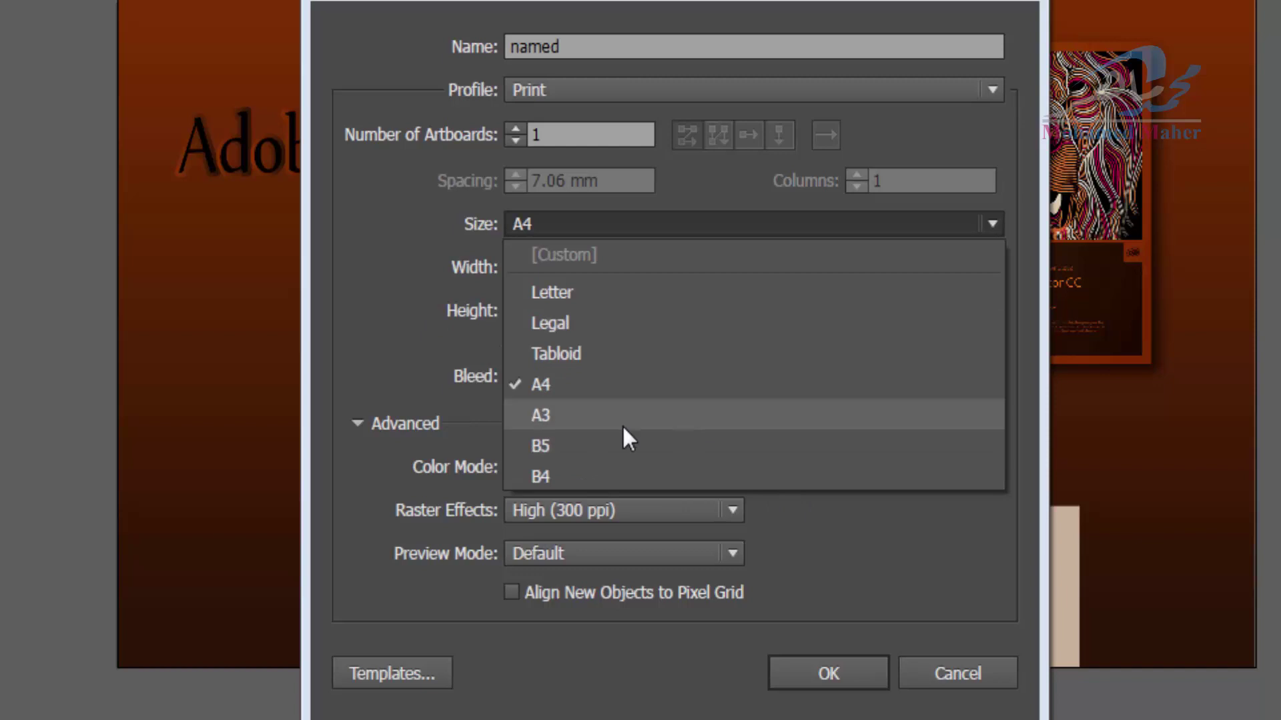
click(396, 392)
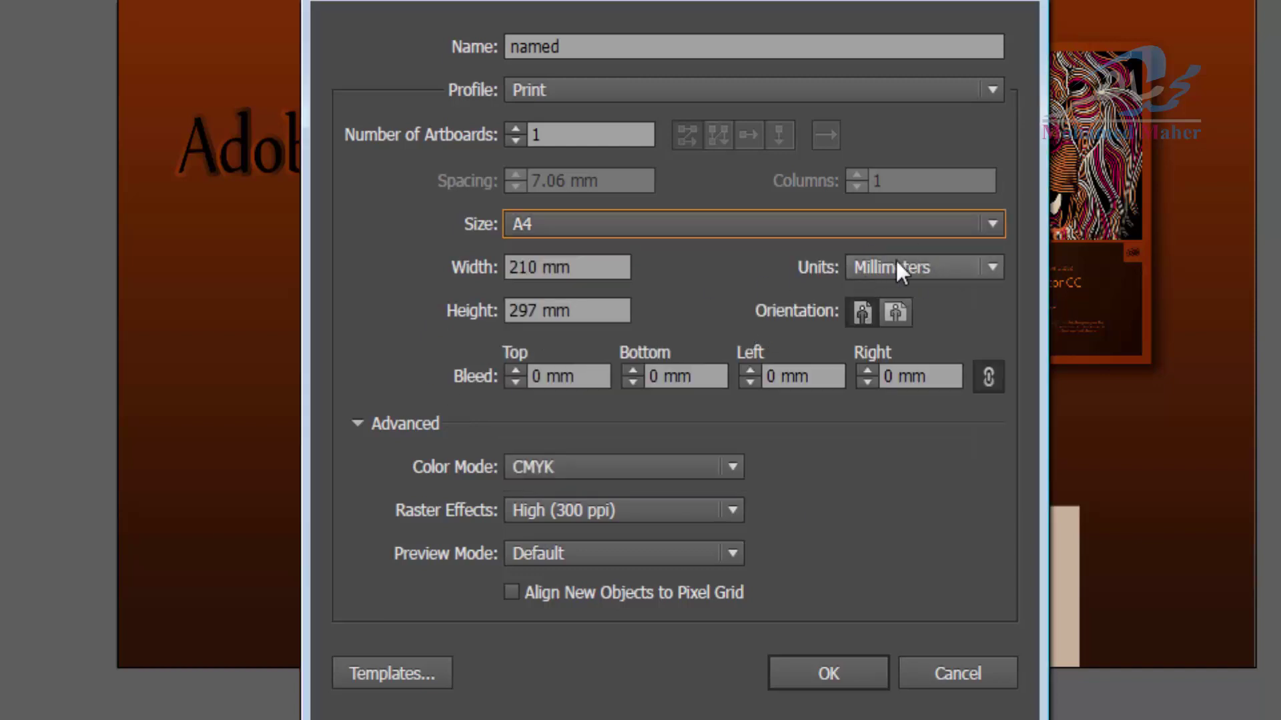
click(990, 274)
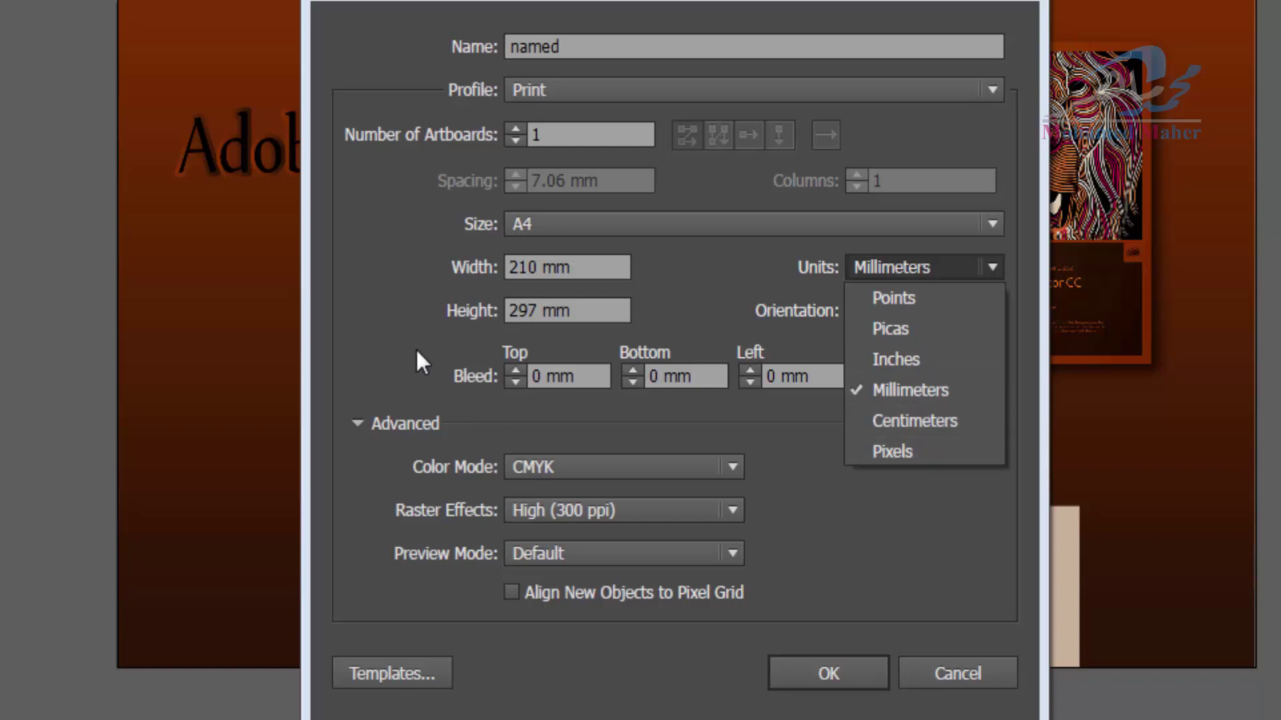
click(451, 304)
Switch the page size to A3, then back to A4 (210 × 297 mm)
drag(536, 267, 475, 264)
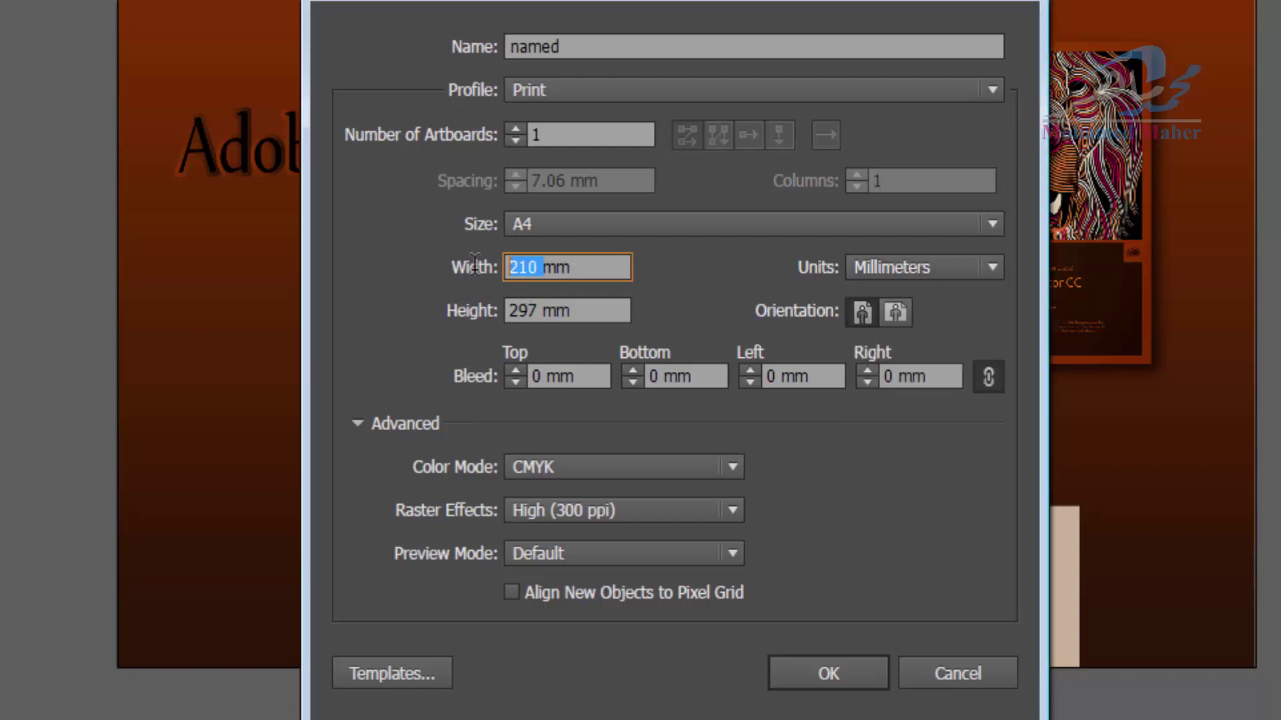
click(566, 226)
click(551, 417)
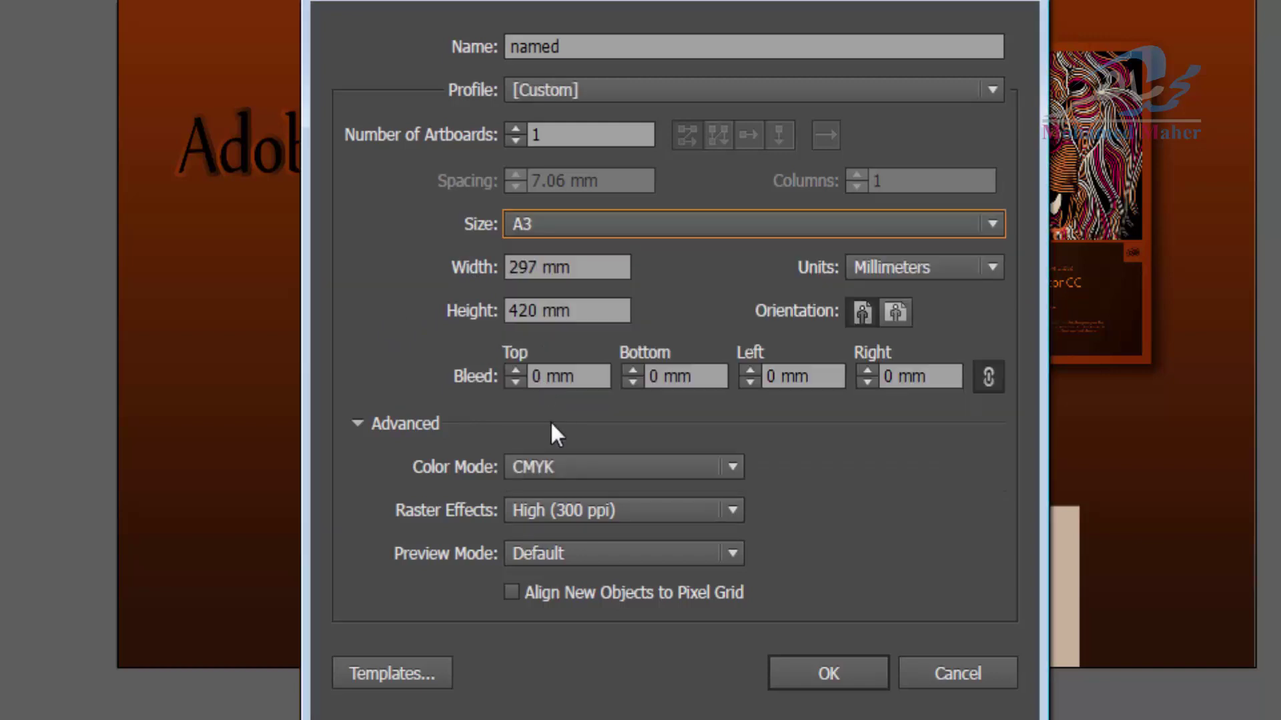
click(561, 224)
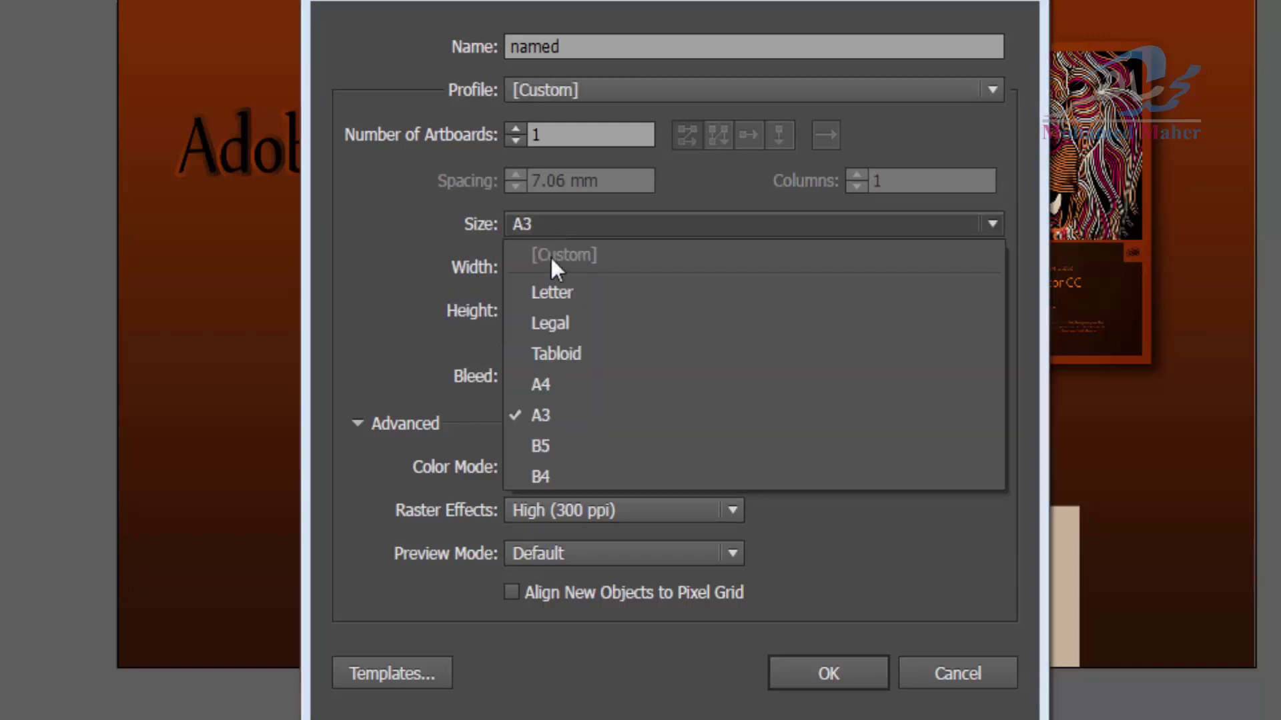
click(555, 383)
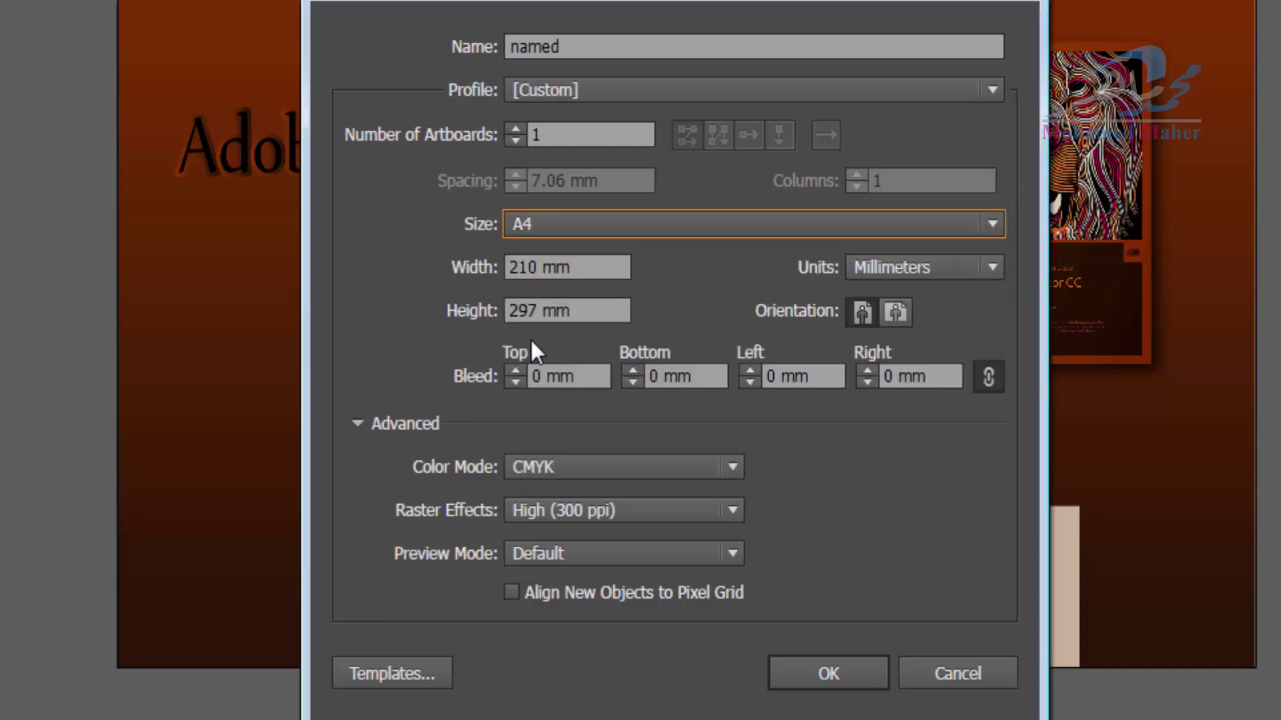
Keep portrait orientation, set a linked 1 mm bleed on all sides, and collapse Advanced
double_click(535, 268)
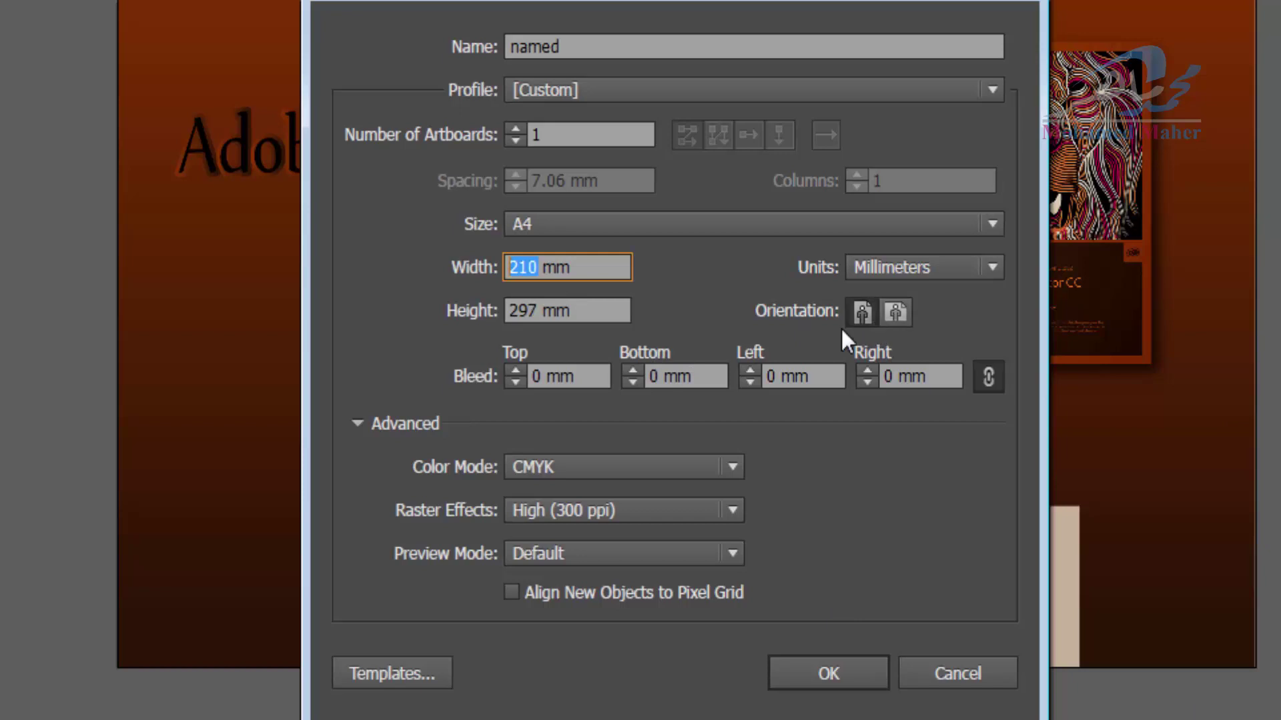
click(860, 311)
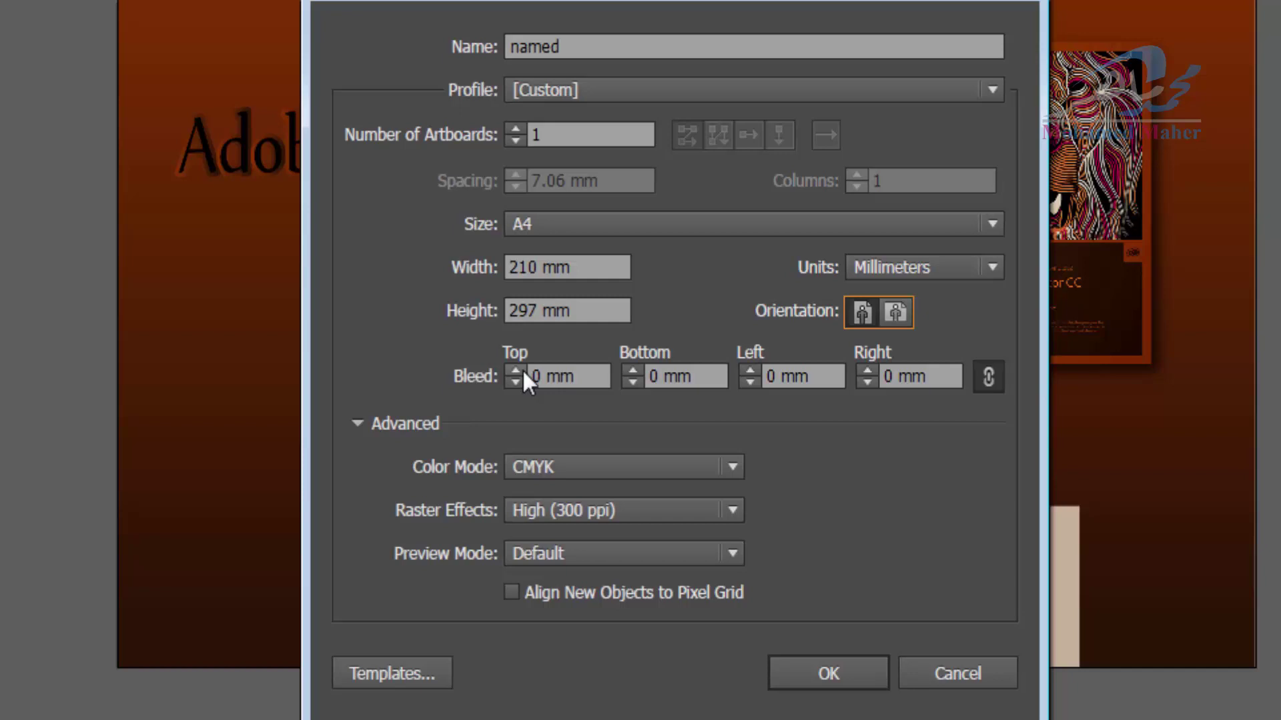
click(514, 371)
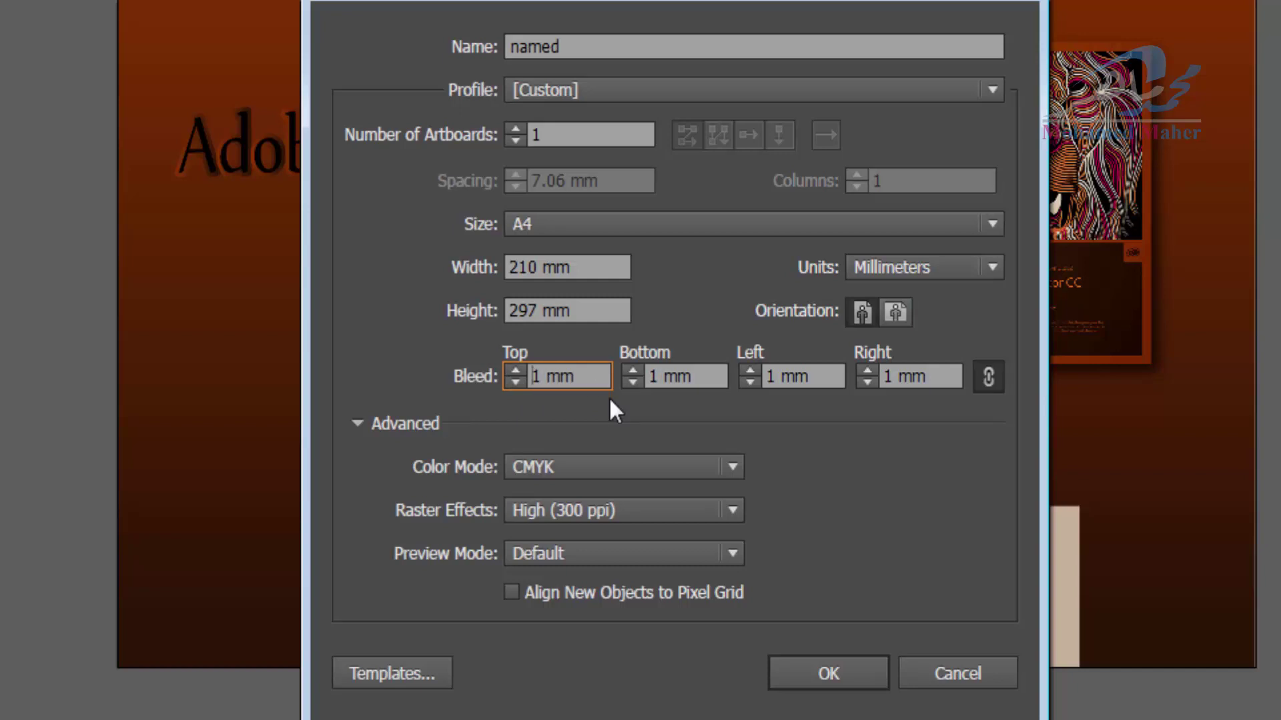
click(364, 431)
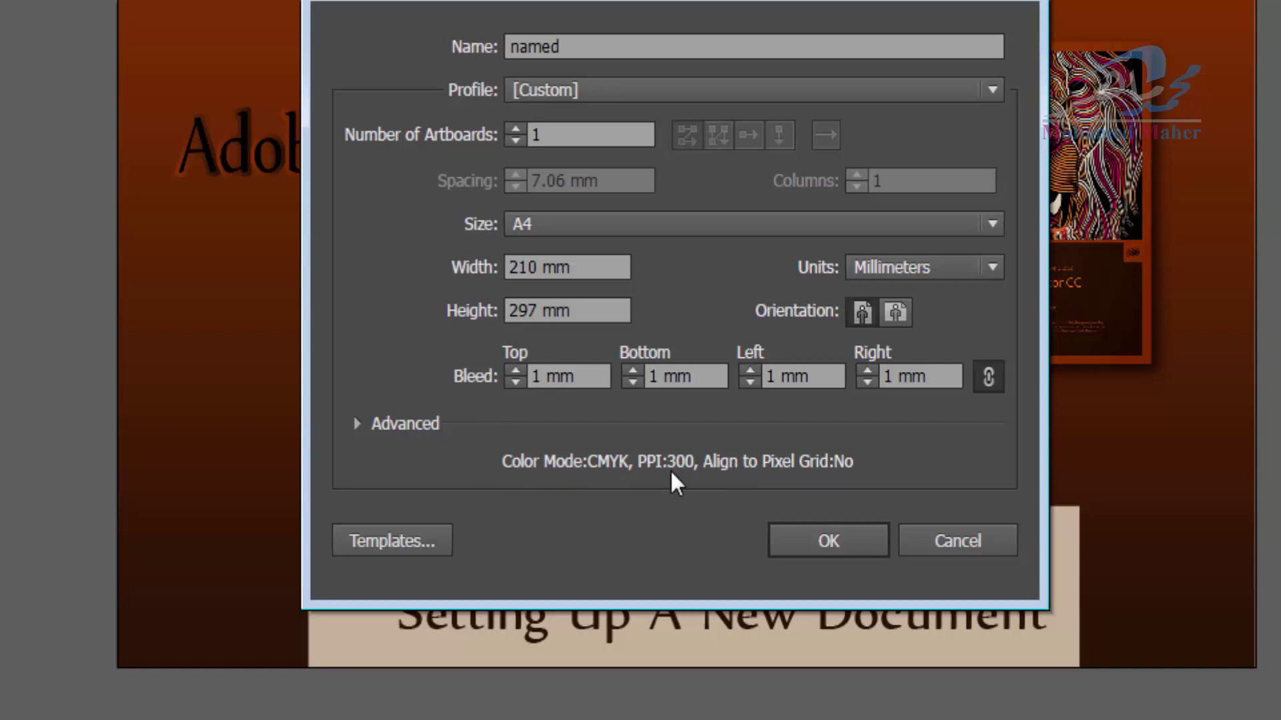
Expand Advanced and confirm CMYK, High (300 ppi) raster effects and Default preview mode
click(353, 425)
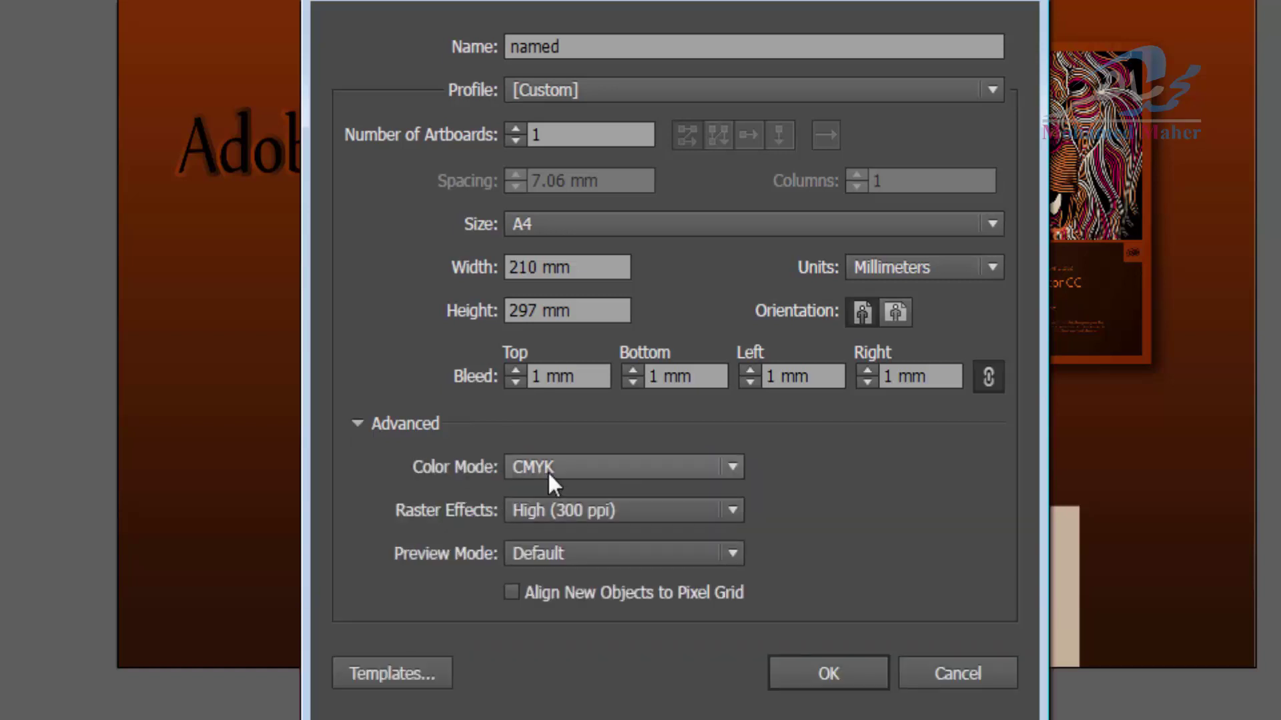
click(548, 473)
click(602, 499)
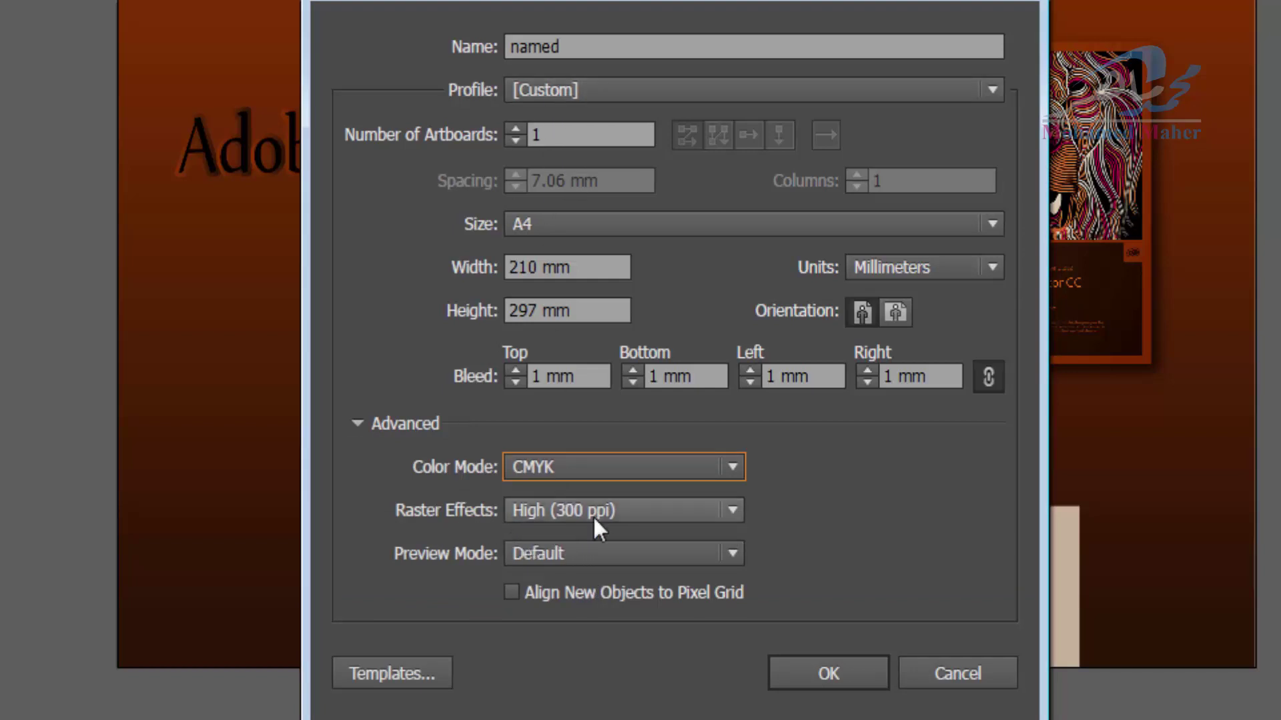
click(650, 513)
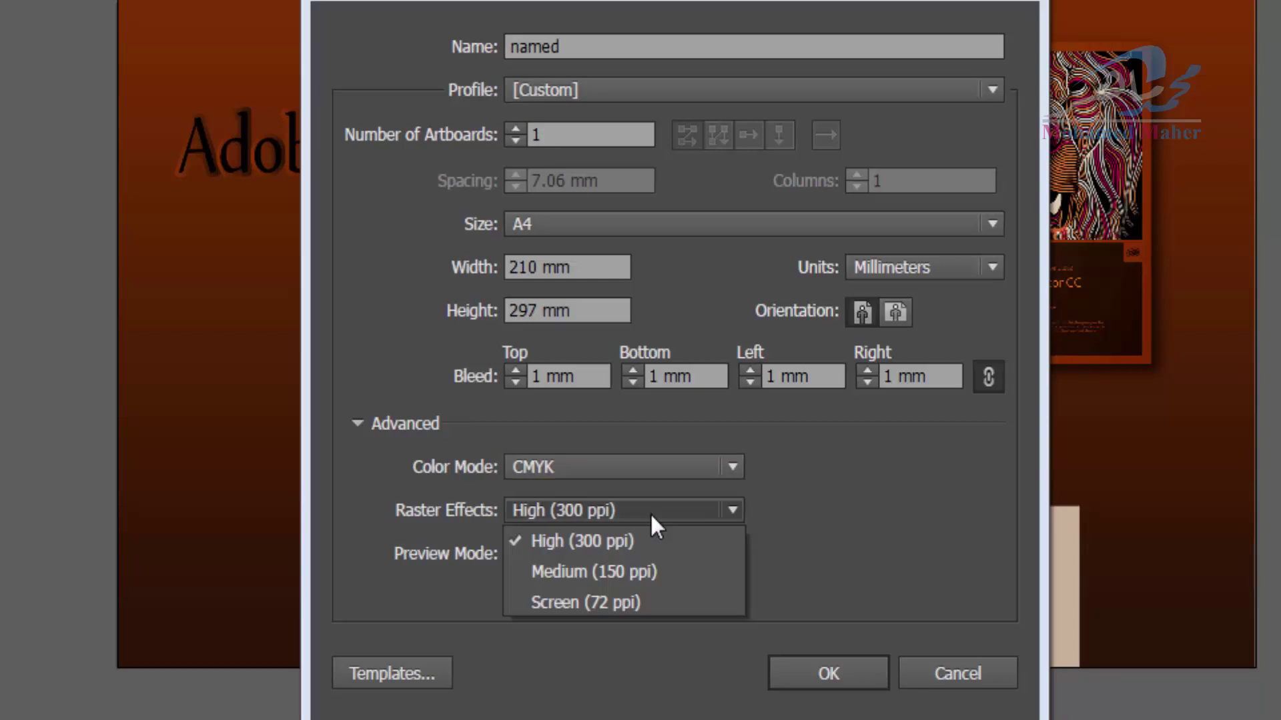
click(618, 539)
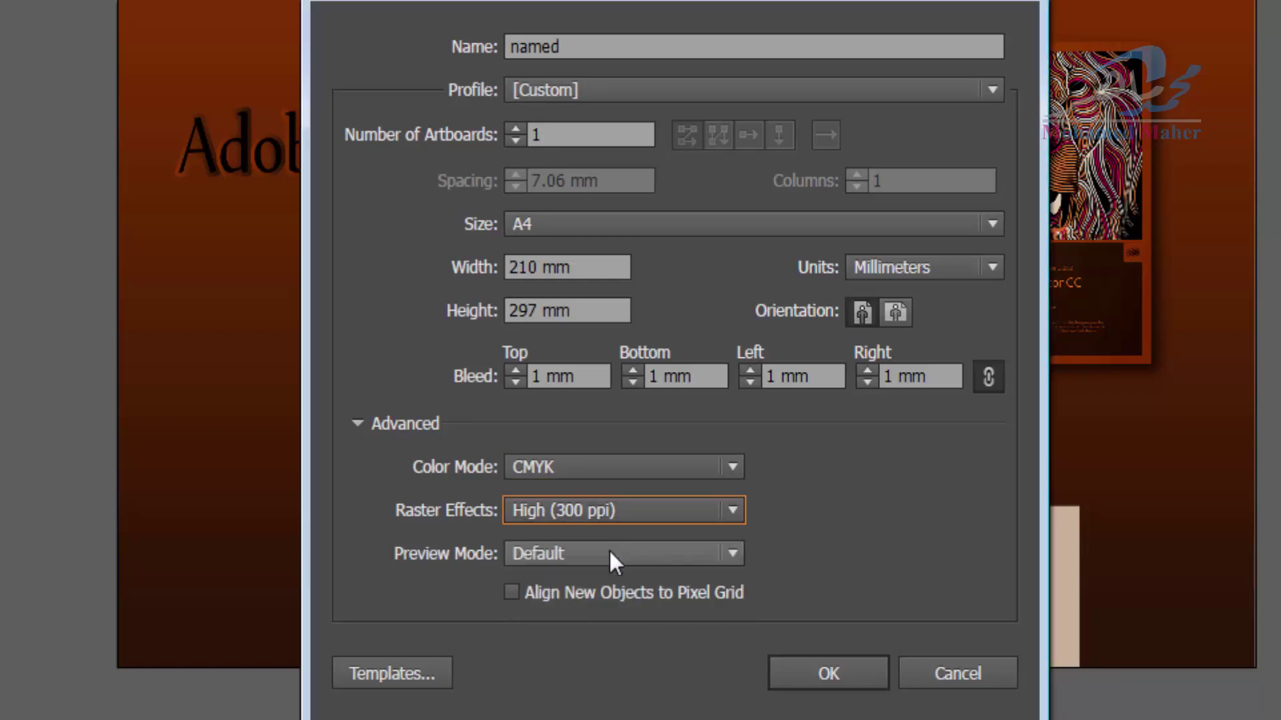
click(589, 553)
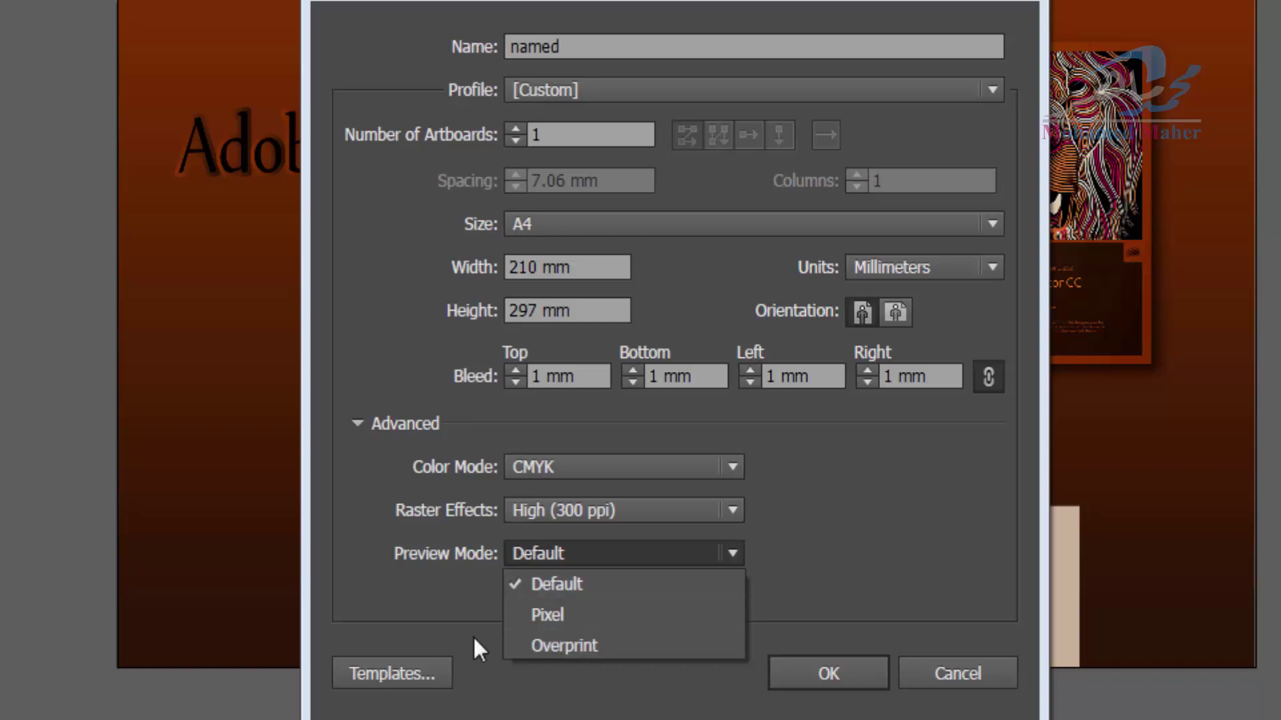
click(843, 542)
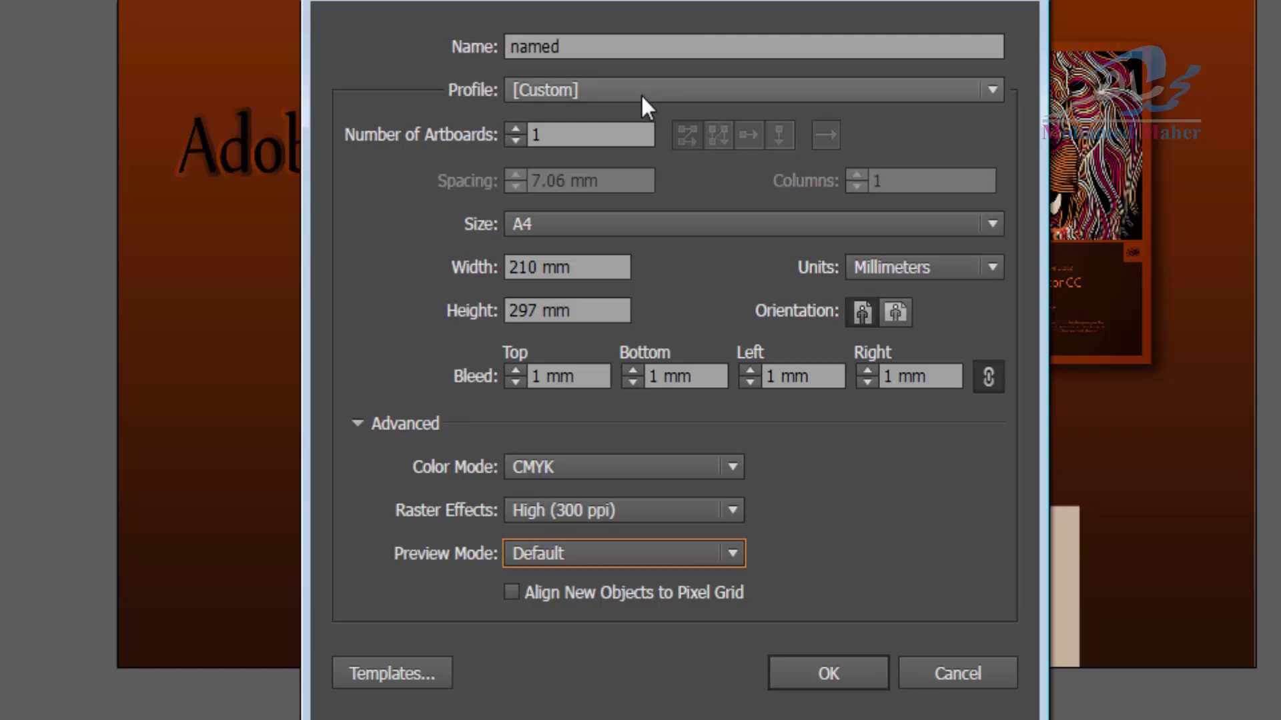
Switch to the Web profile, keep RGB and Screen (72 ppi), and list the size presets
click(640, 93)
click(554, 190)
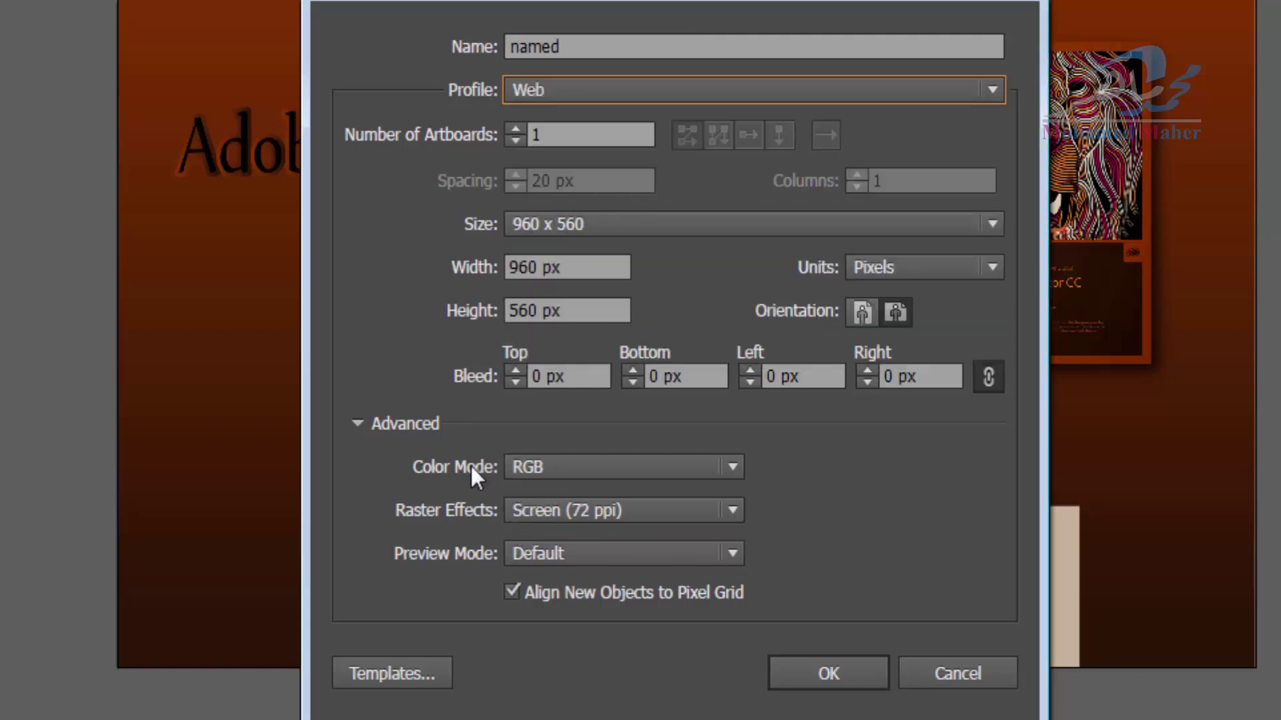
click(595, 469)
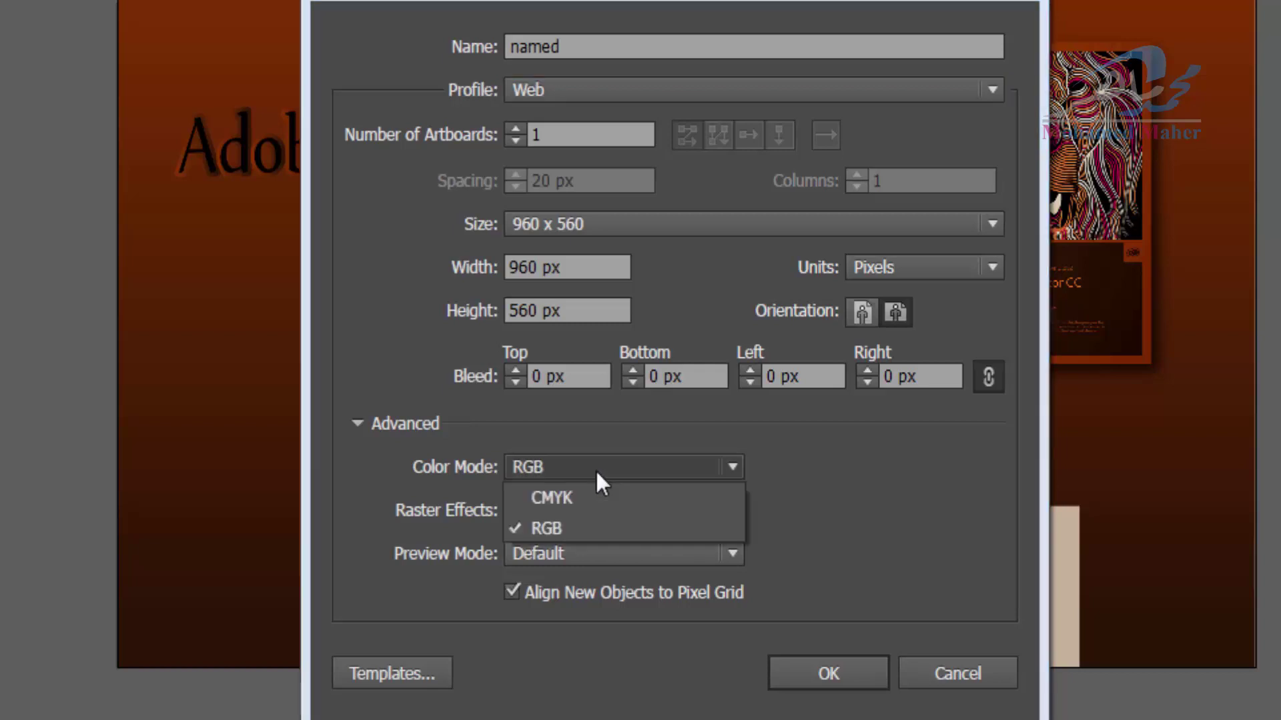
click(595, 470)
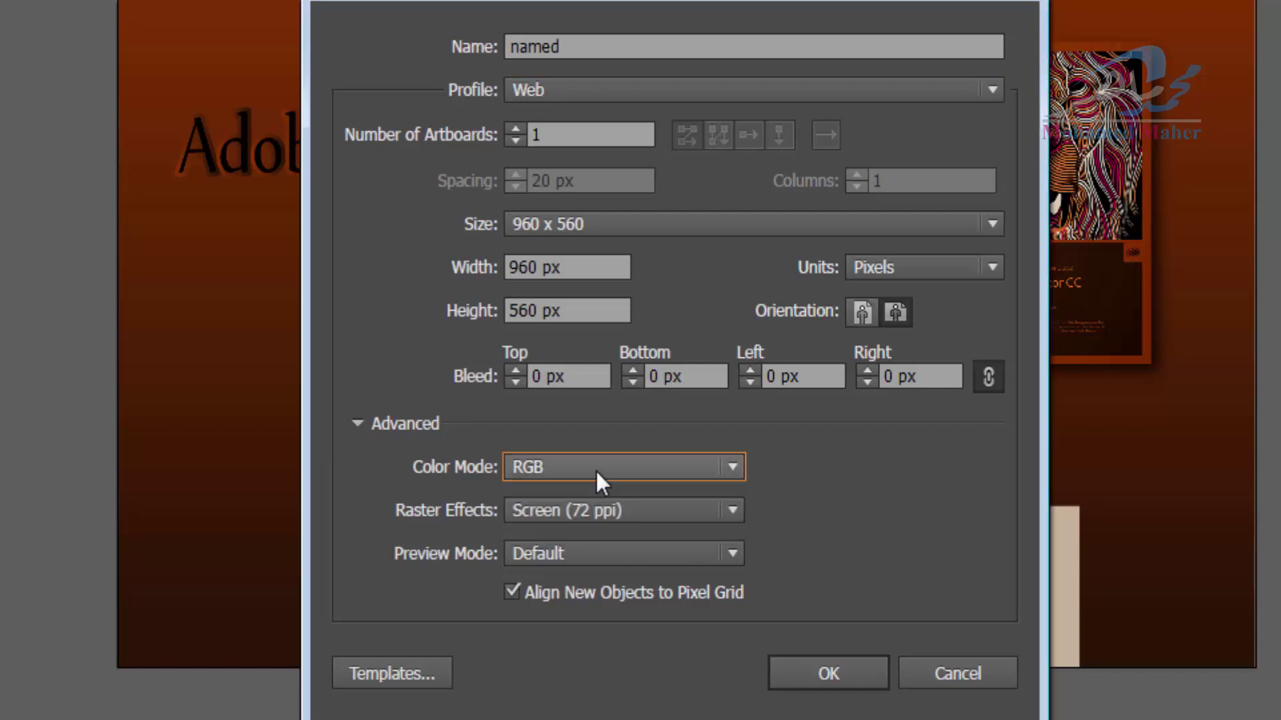
click(586, 516)
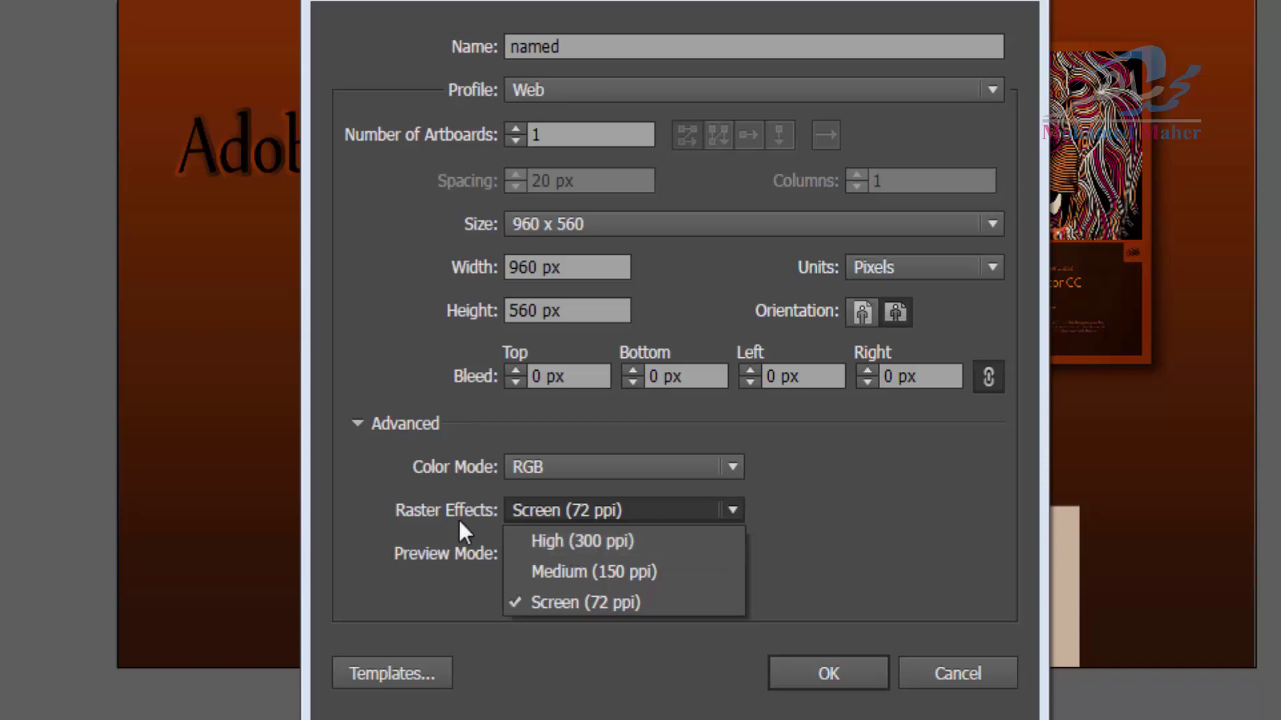
click(343, 321)
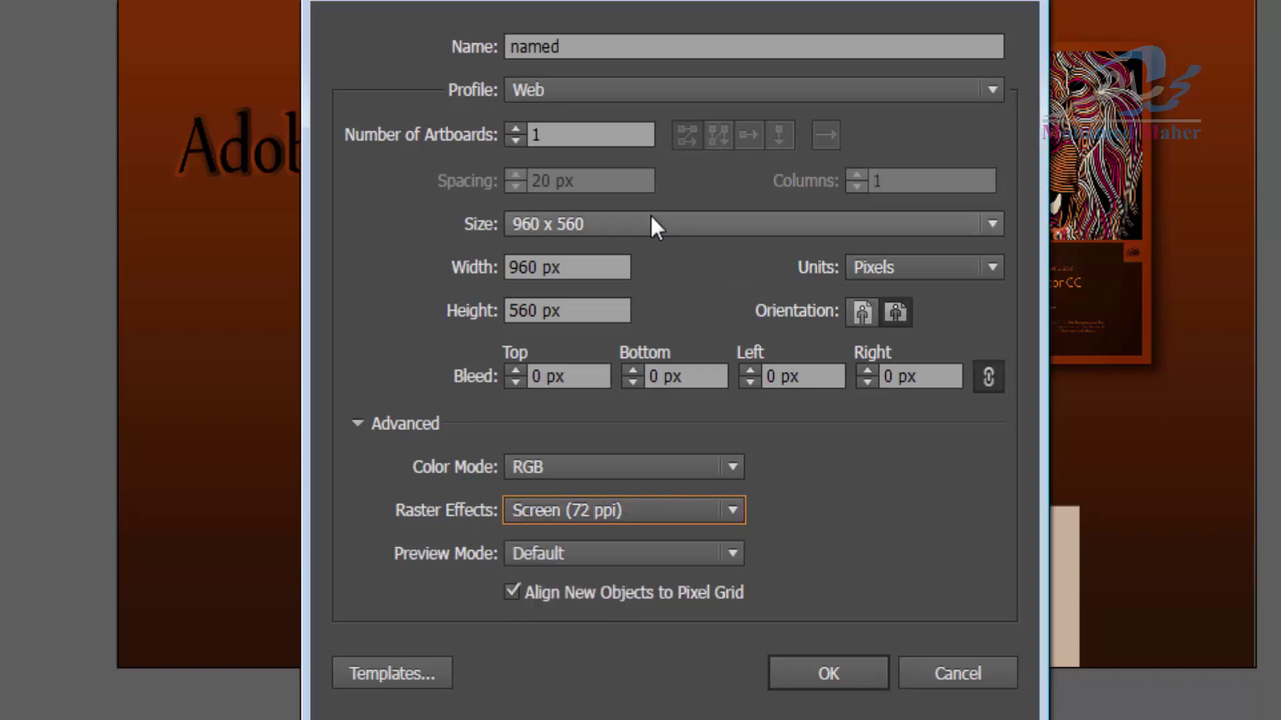
click(649, 220)
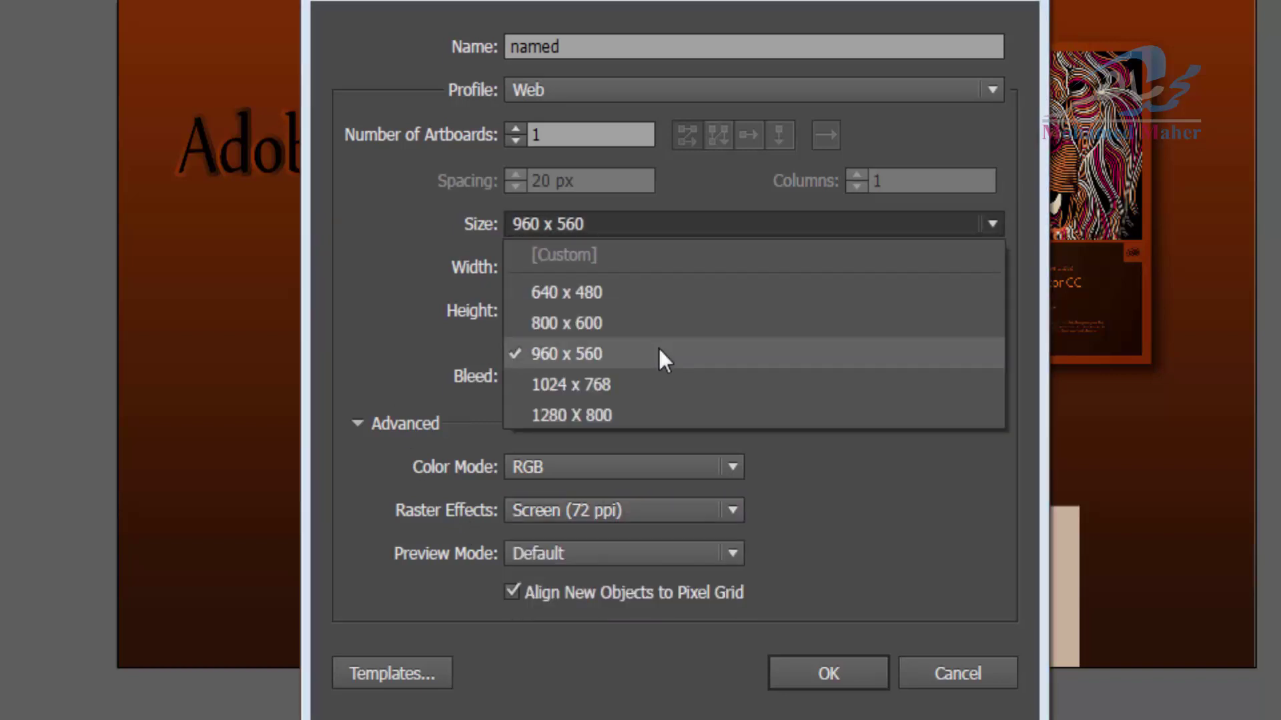
Set the artboard size to 2000 px wide by 1800 px high
click(370, 370)
click(540, 267)
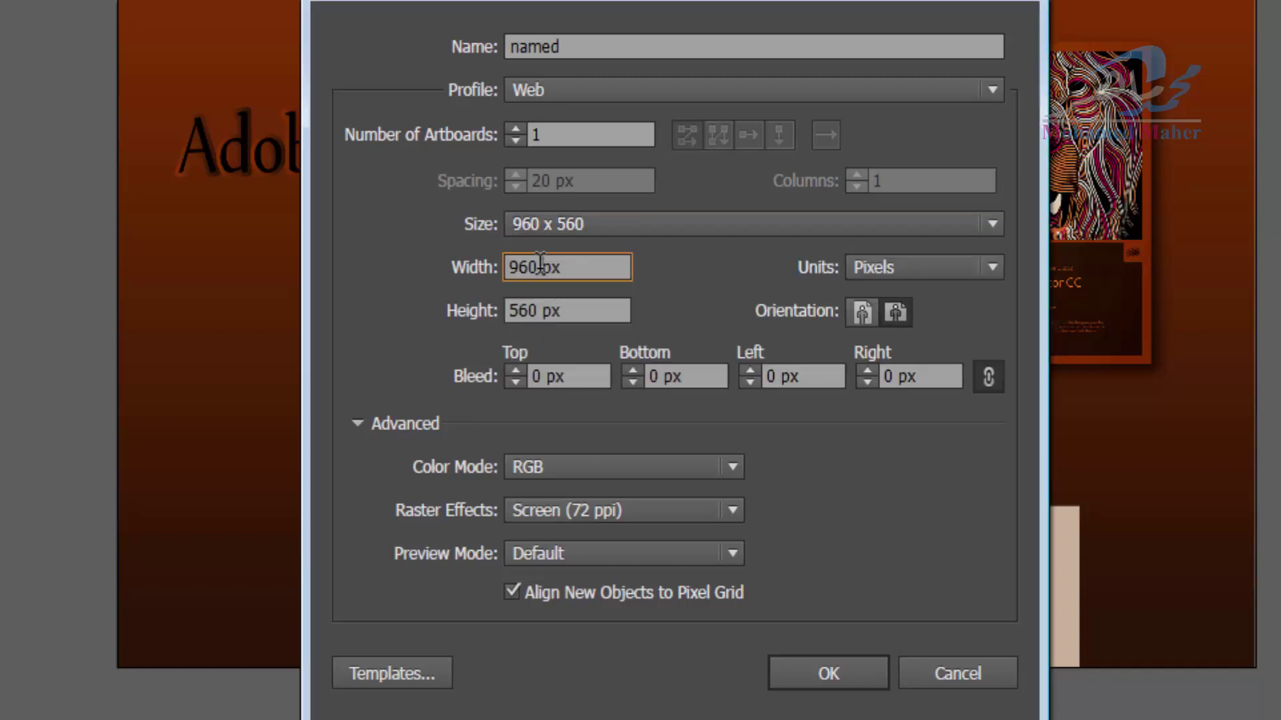
double_click(540, 267)
text(2000)
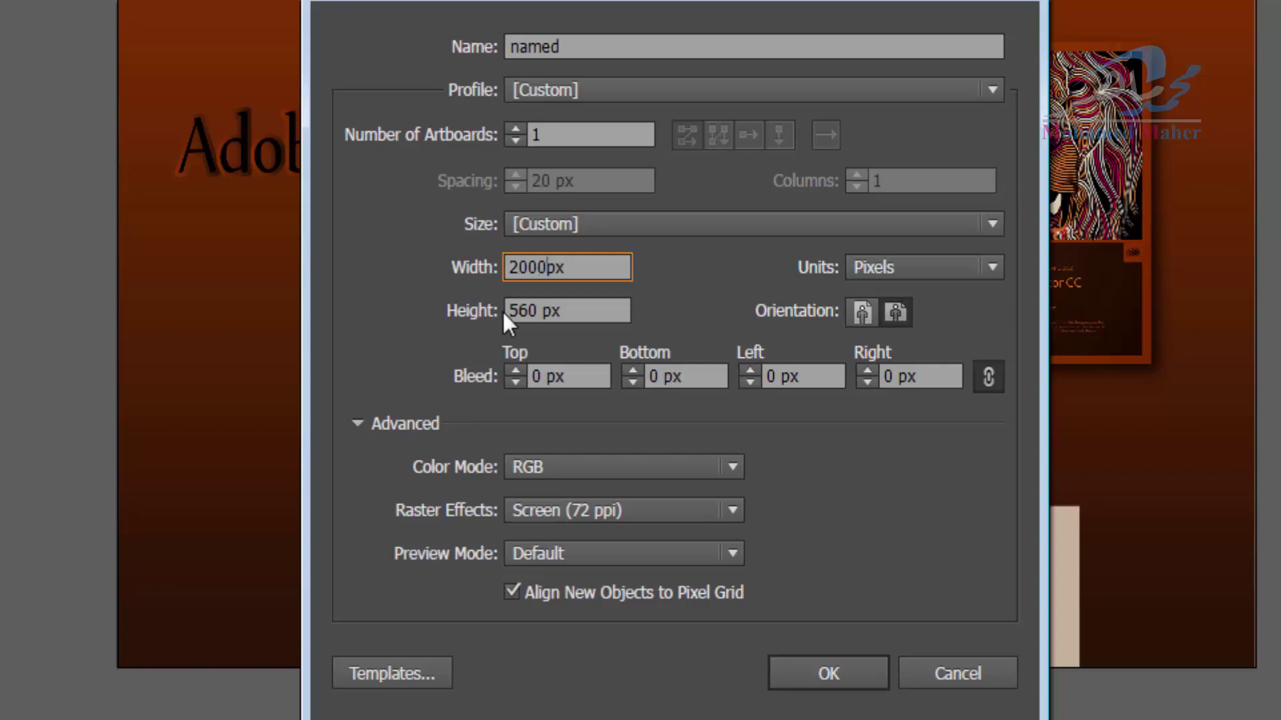
key(Tab)
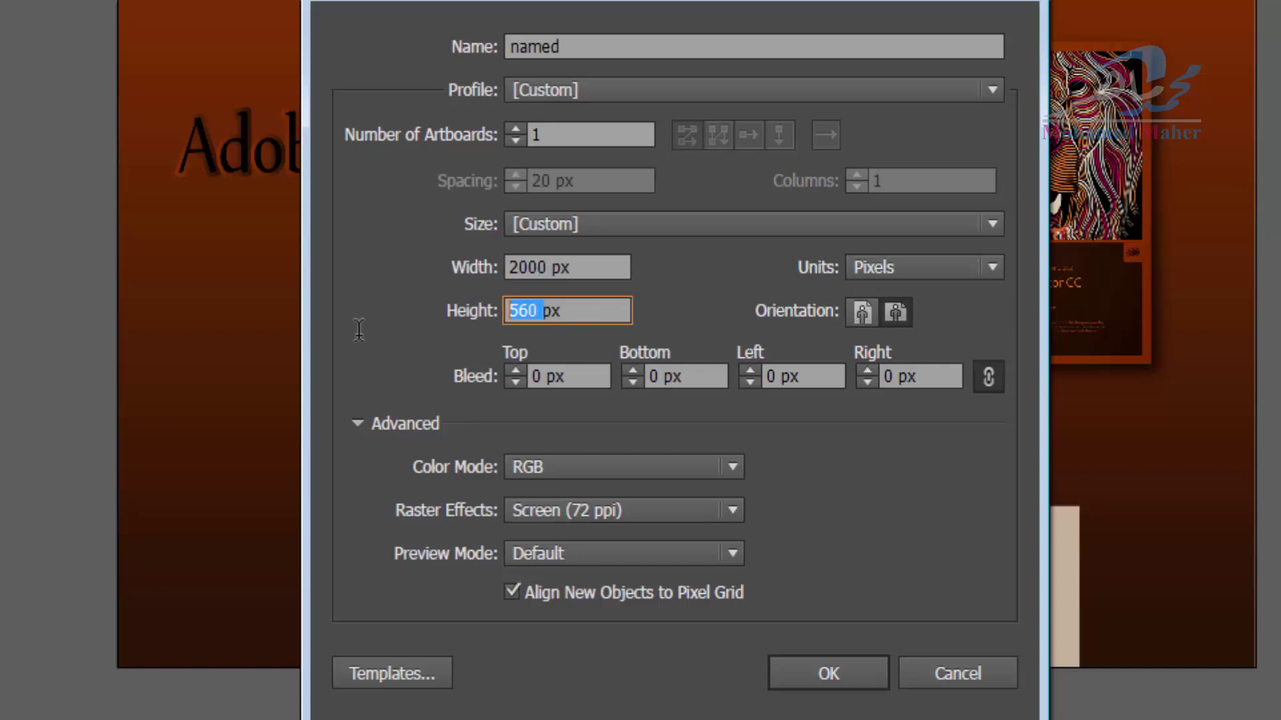
text(2)
key(BackSpace)
text(1800)
Use 3 artboards arranged by column with 11 px spacing
double_click(522, 128)
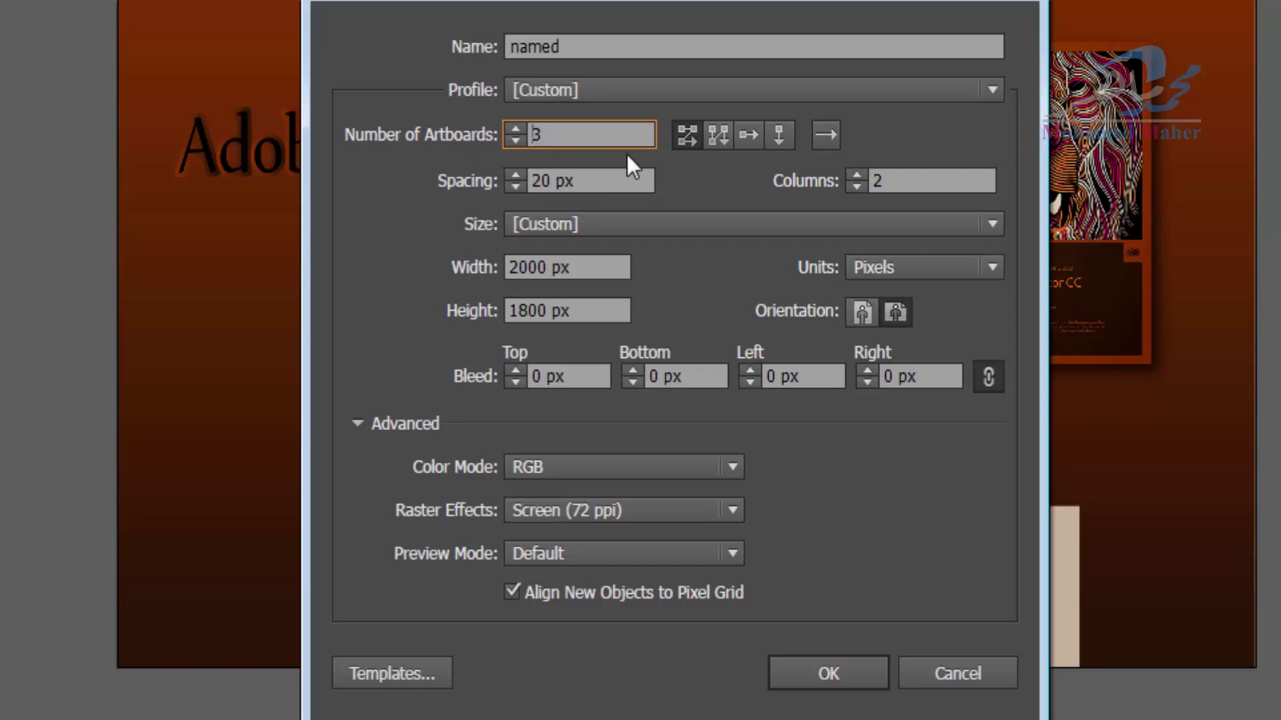
click(773, 141)
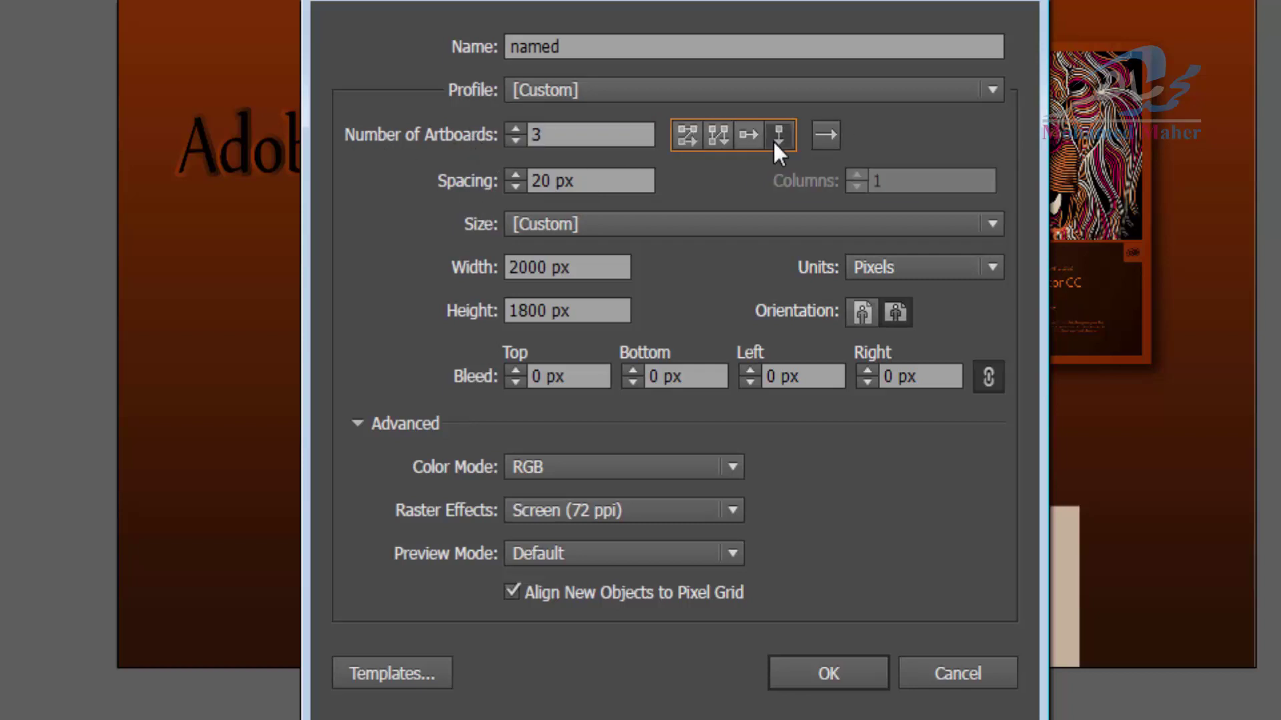
click(521, 188)
click(515, 186)
click(515, 187)
click(515, 187)
click(515, 187)
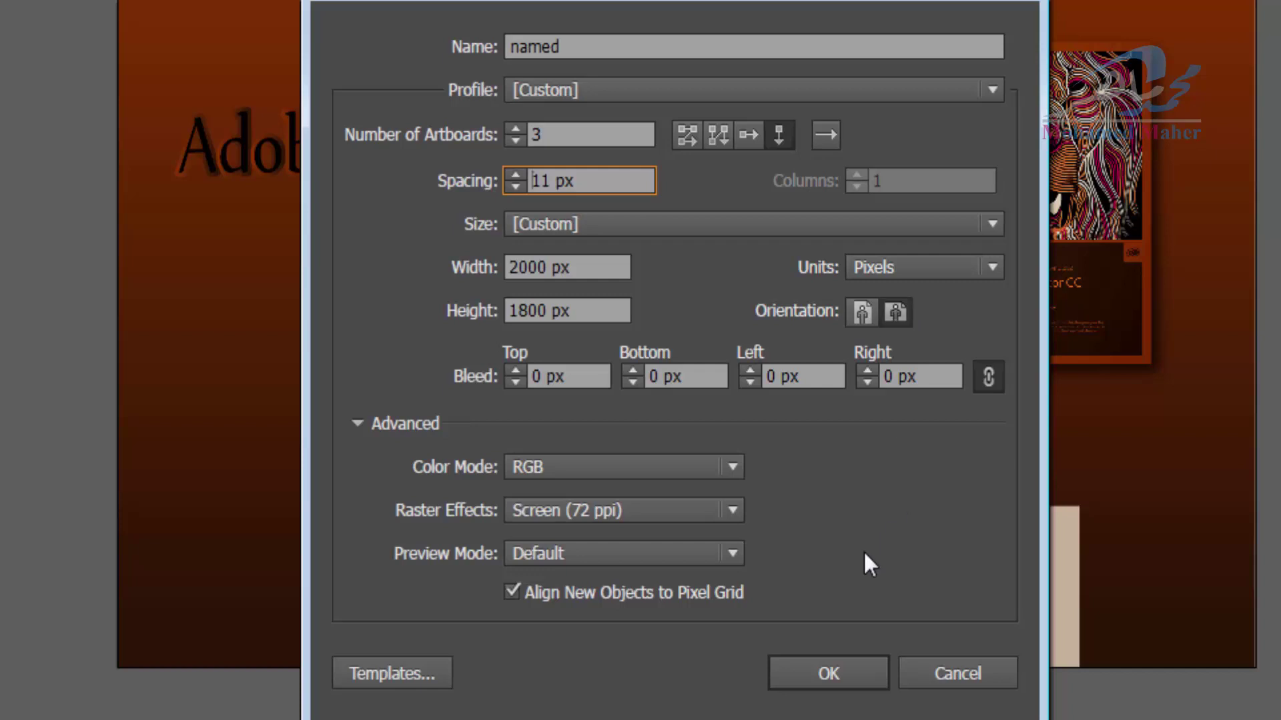
Create the 'named' document and select its second and third artboards
click(829, 674)
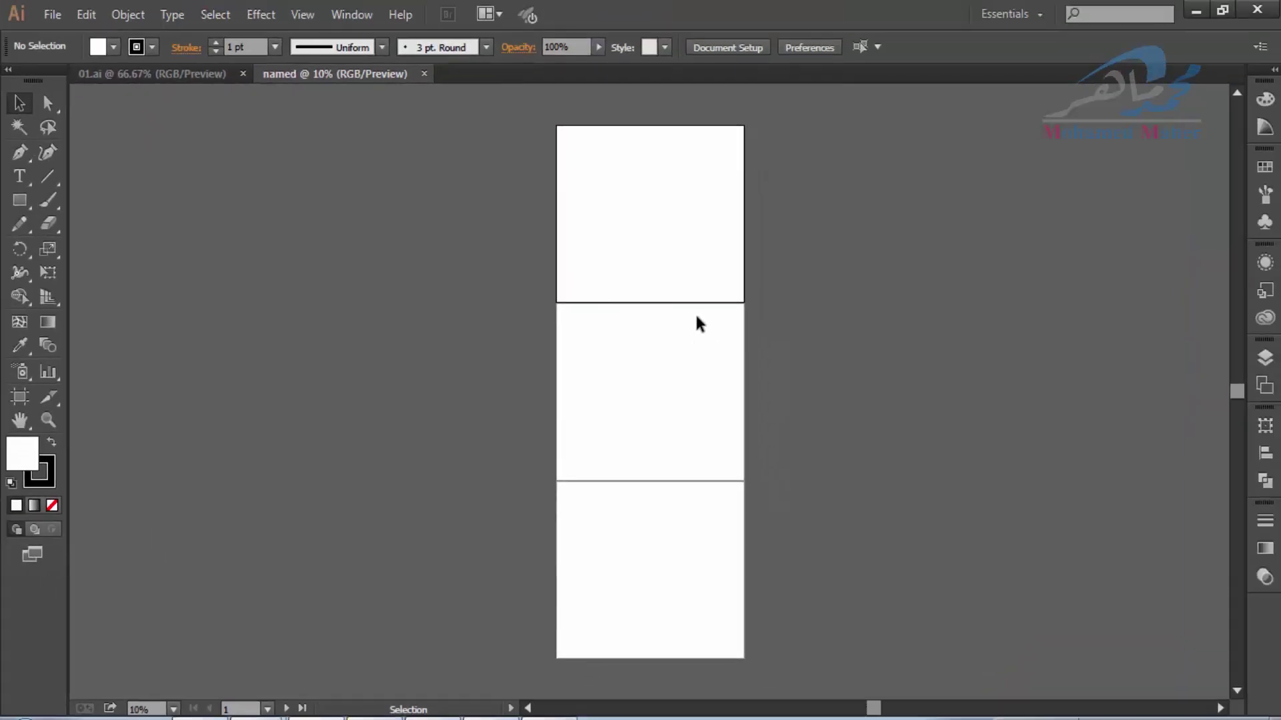
scroll(695, 307, up, 1)
scroll(695, 306, down, 3)
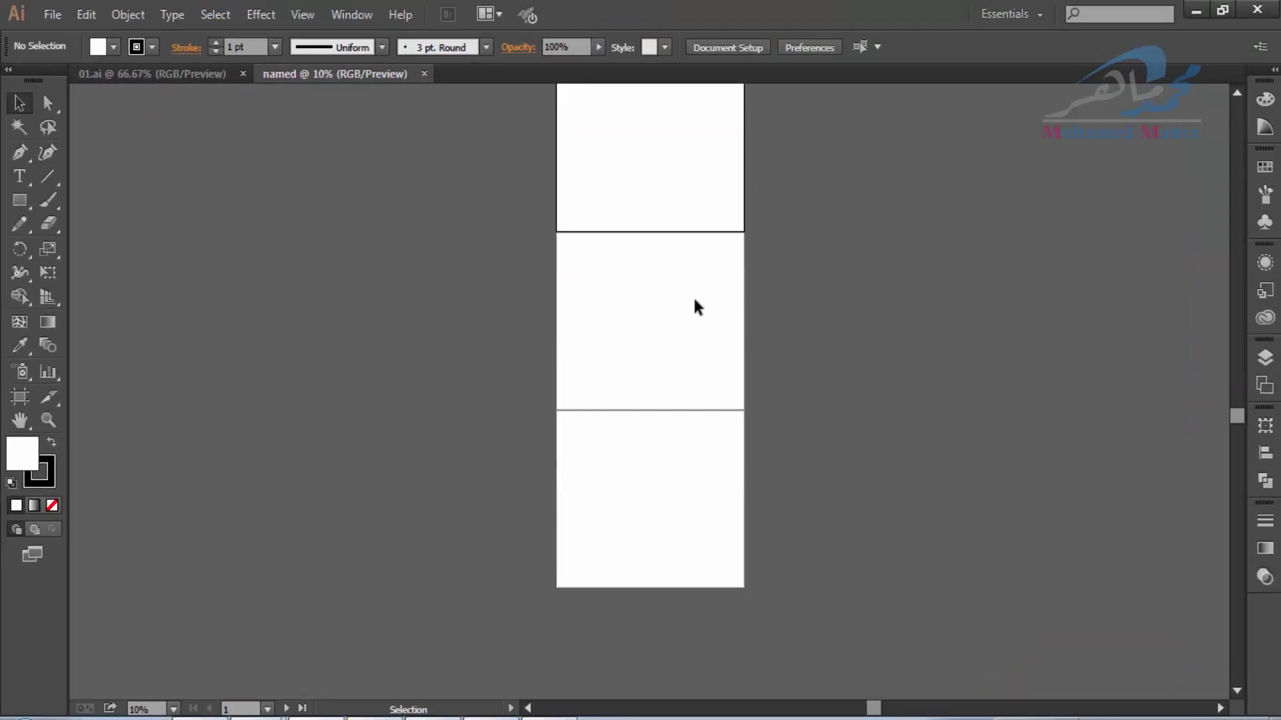
scroll(696, 307, up, 1)
scroll(667, 343, up, 1)
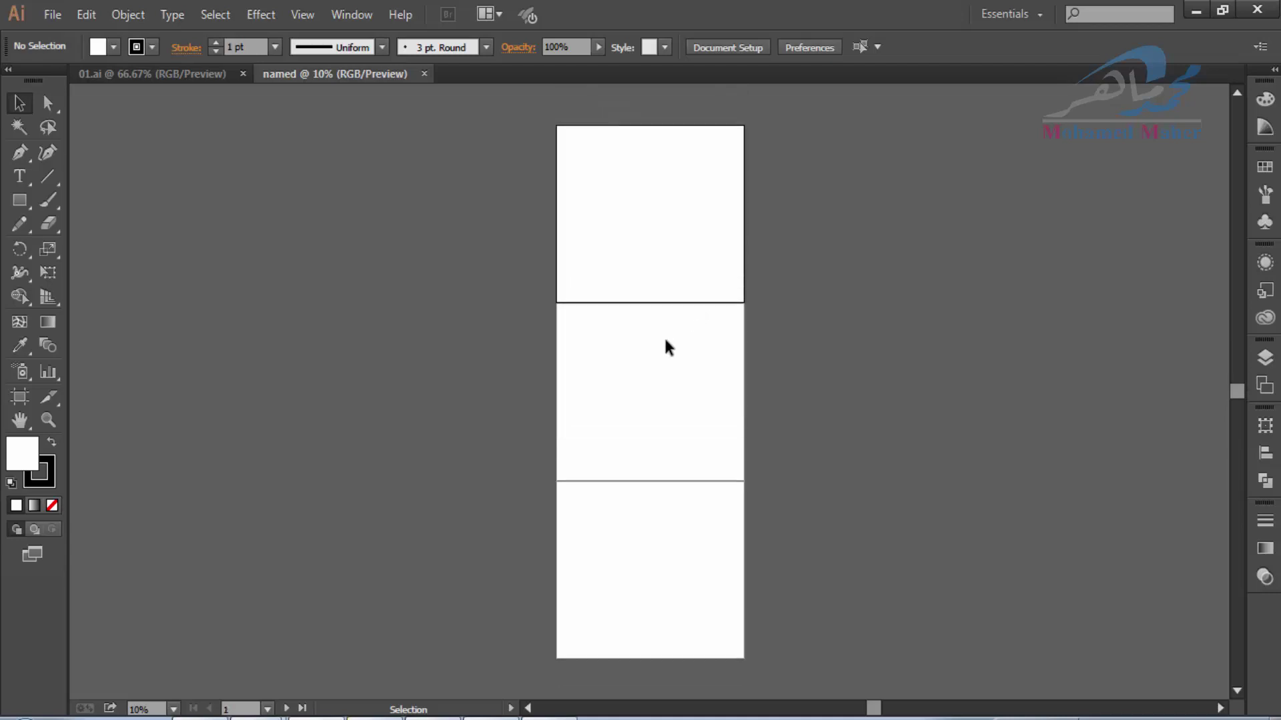
click(617, 440)
click(638, 542)
Zoom in to 150% on the narrow gap between the first two artboards
click(48, 421)
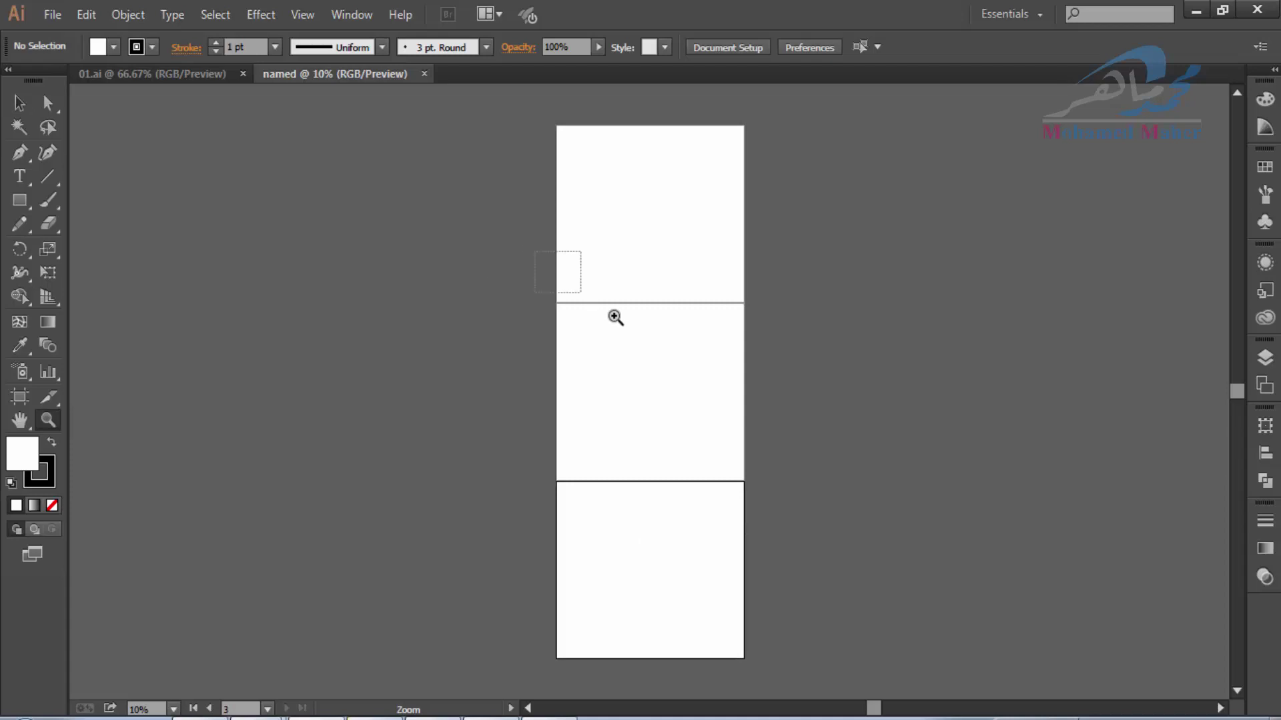
drag(615, 318, 734, 340)
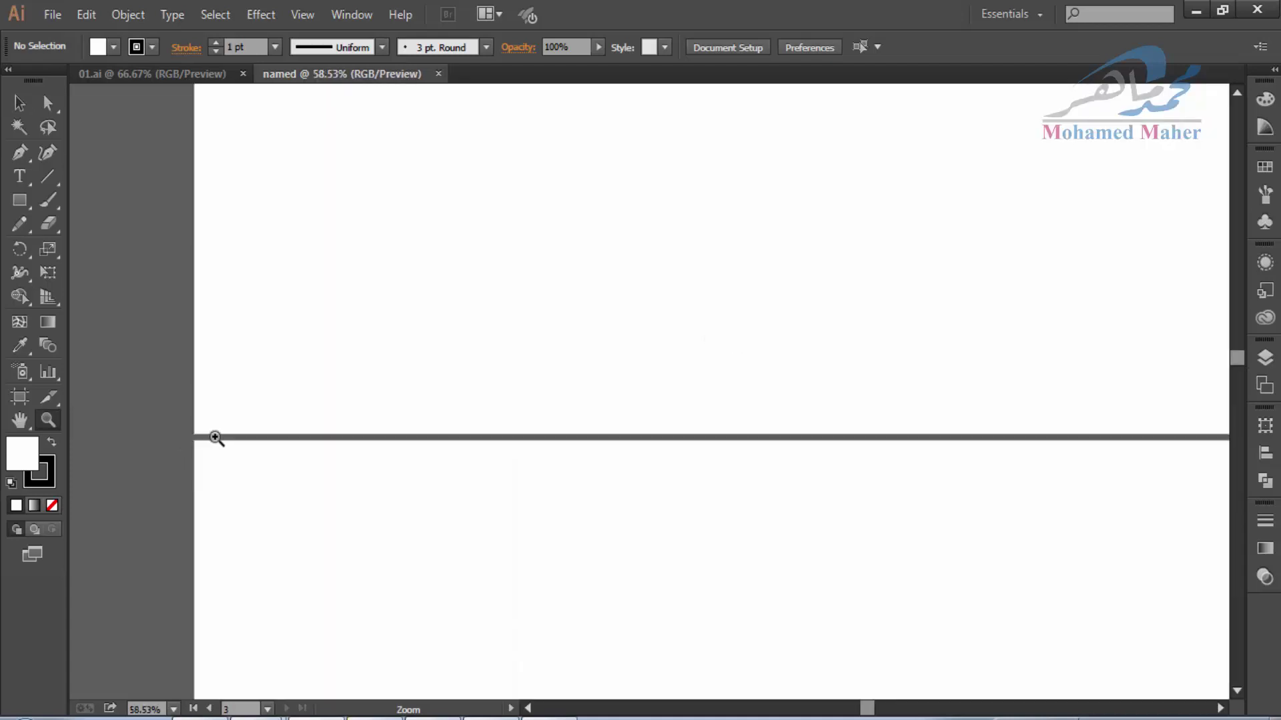
drag(214, 438, 578, 423)
click(703, 380)
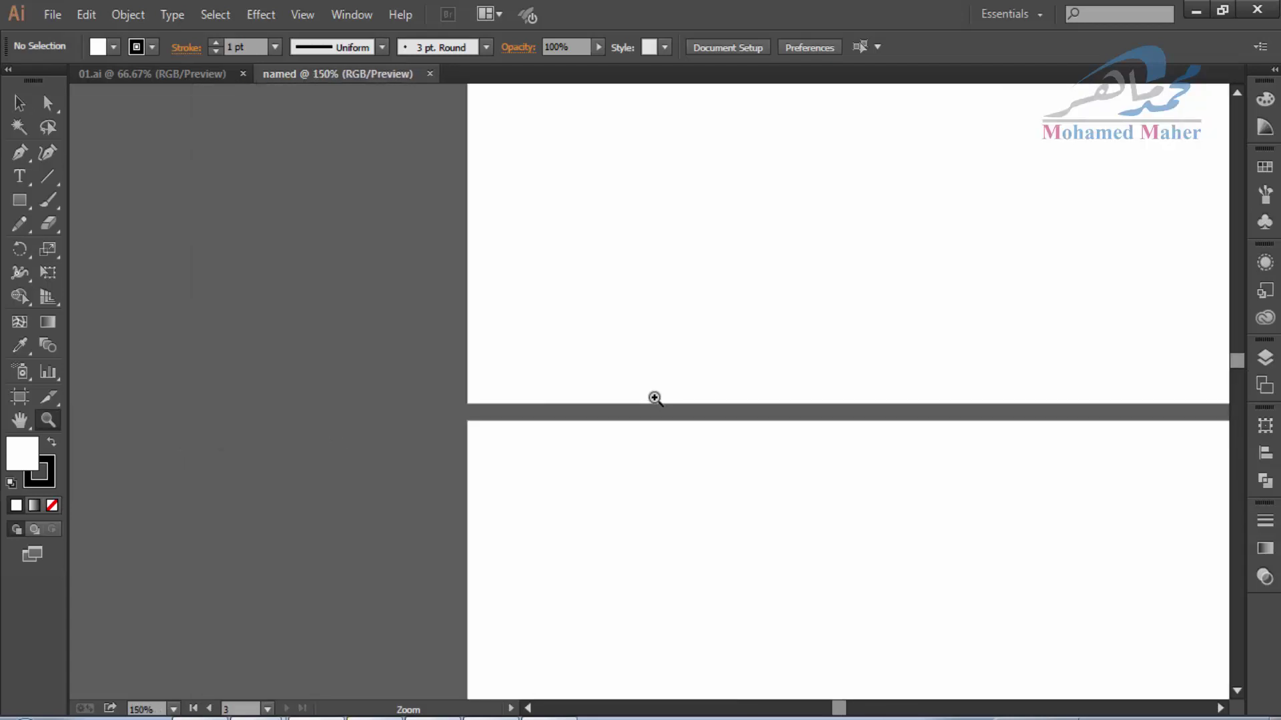
scroll(654, 398, up, 2)
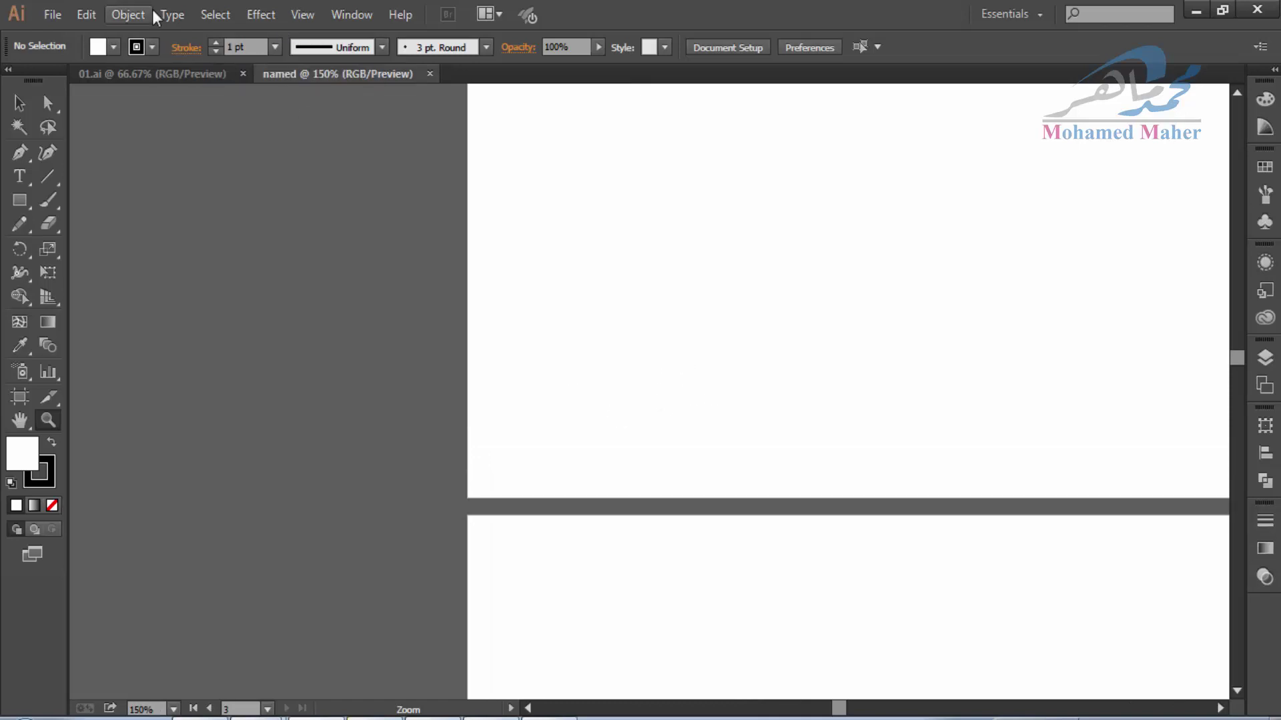
Rearrange the artboards into a Grid by Column layout with 2 rows
click(93, 24)
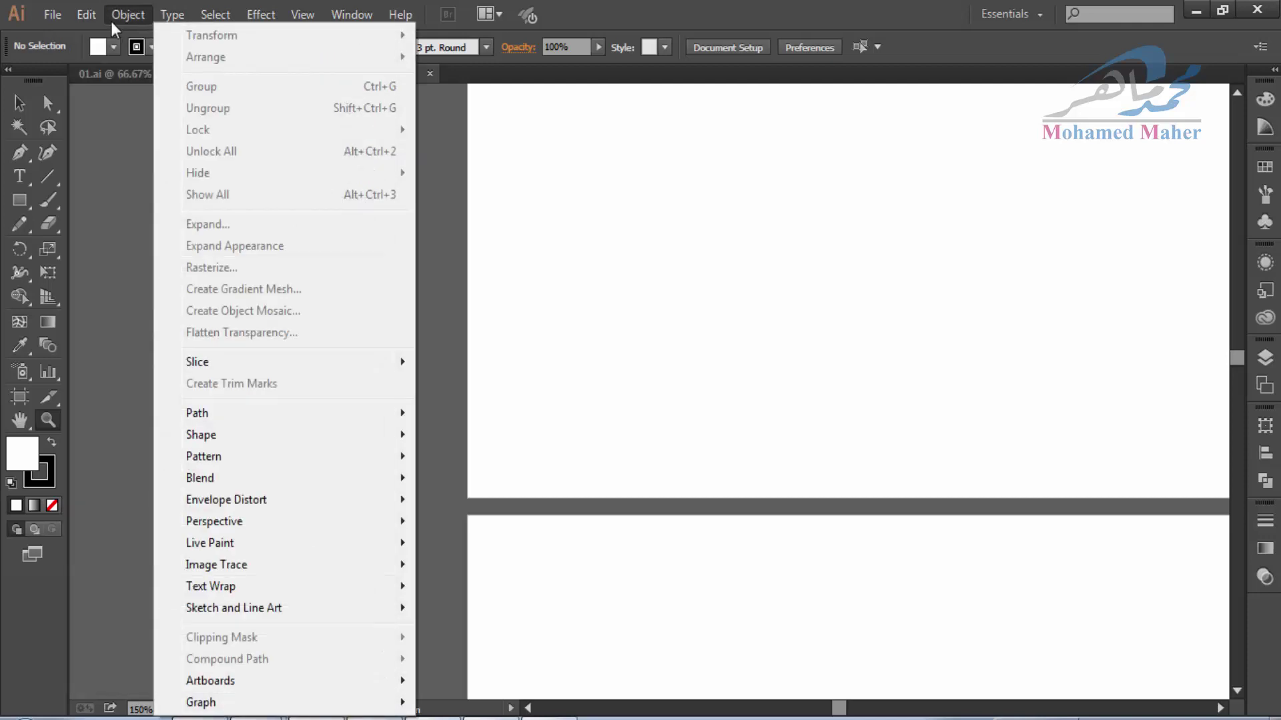
mouse_move(210, 681)
click(493, 632)
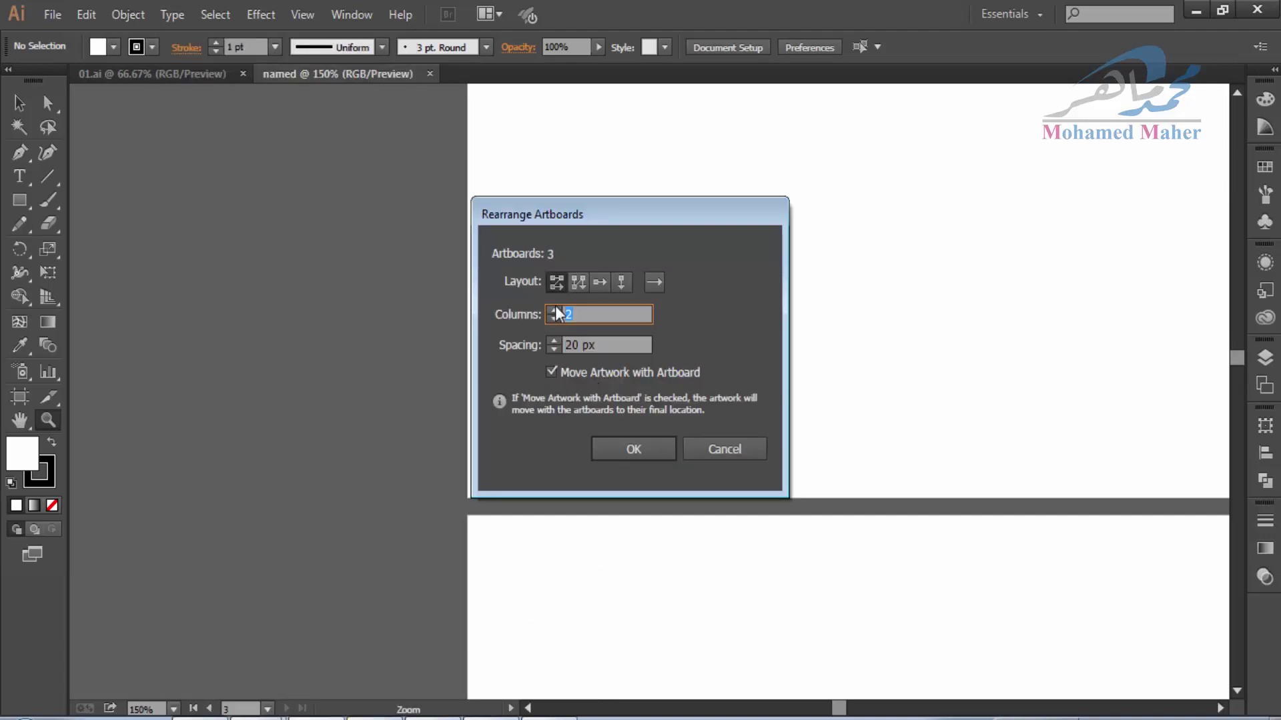
click(581, 283)
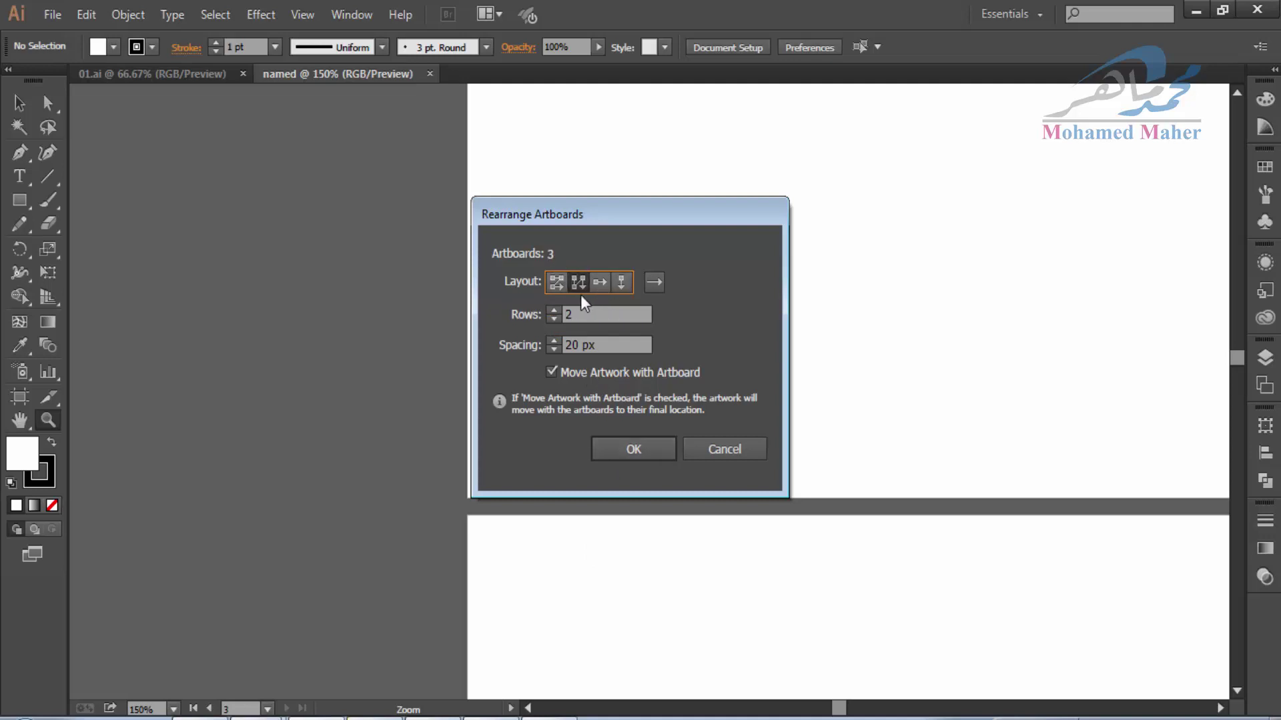
click(623, 447)
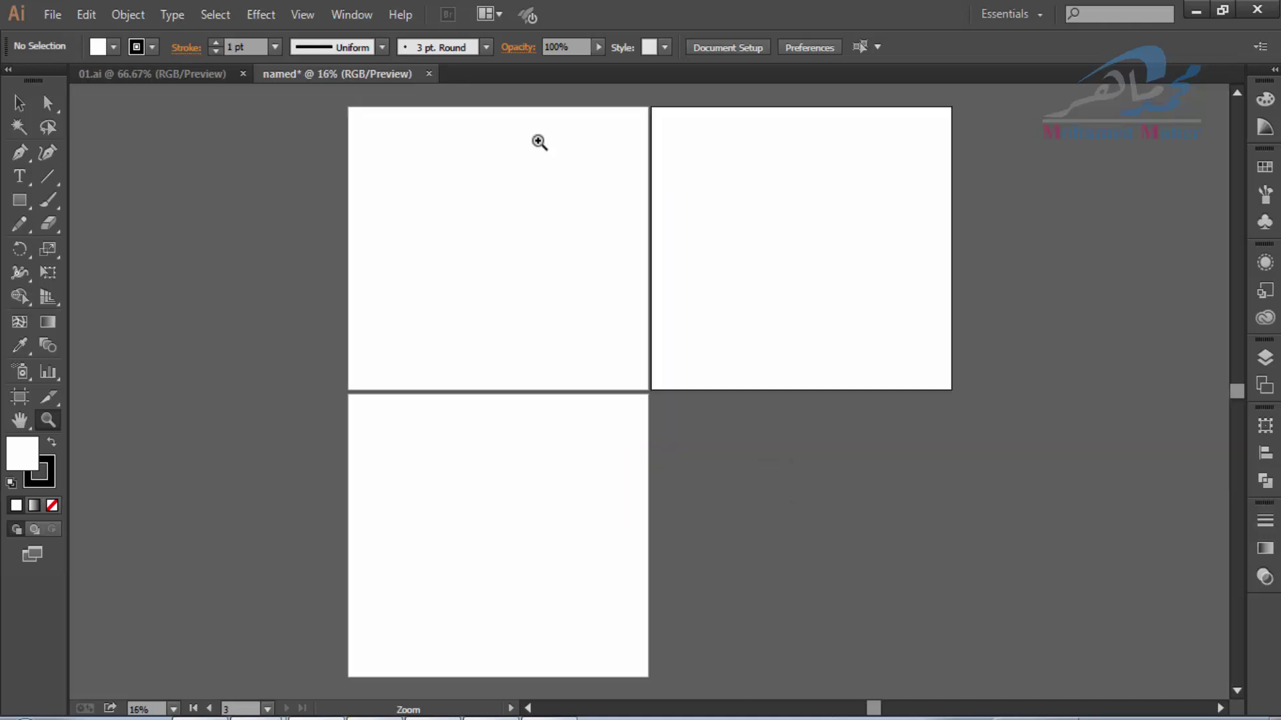
Rearrange the artboards again with 63 px spacing between them
click(130, 15)
mouse_move(210, 680)
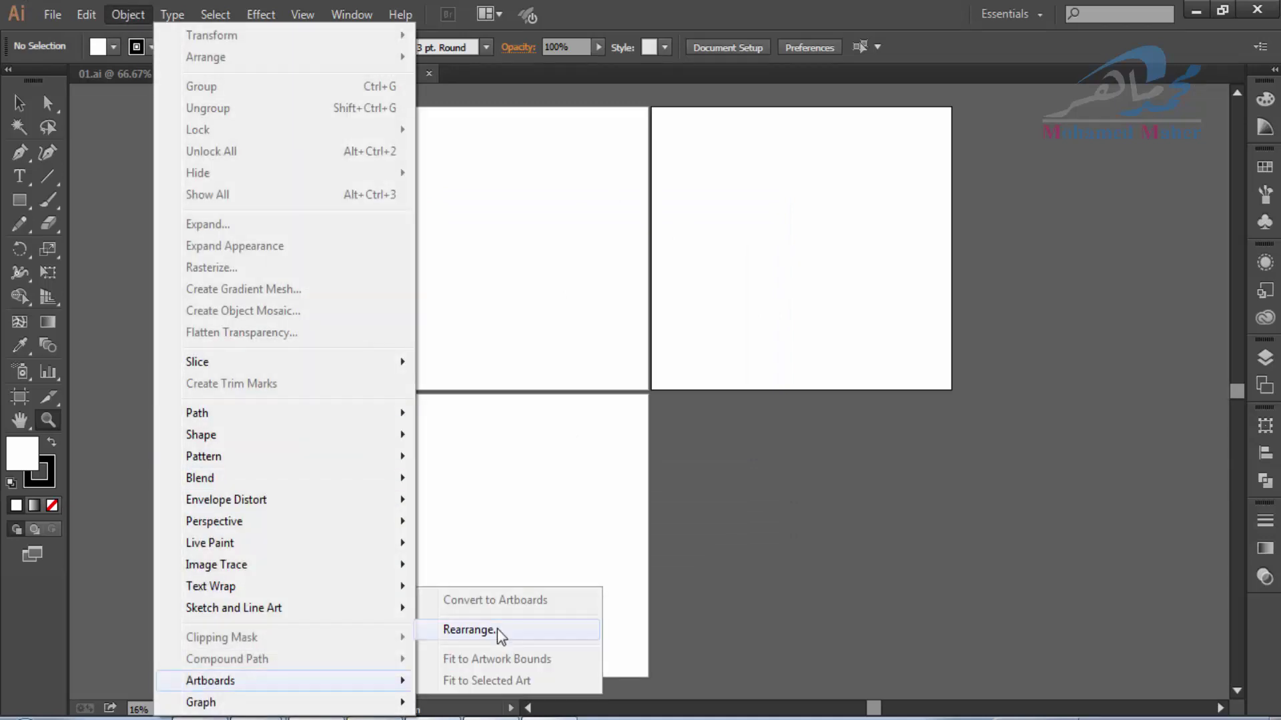
click(493, 632)
click(555, 340)
drag(554, 340, 645, 46)
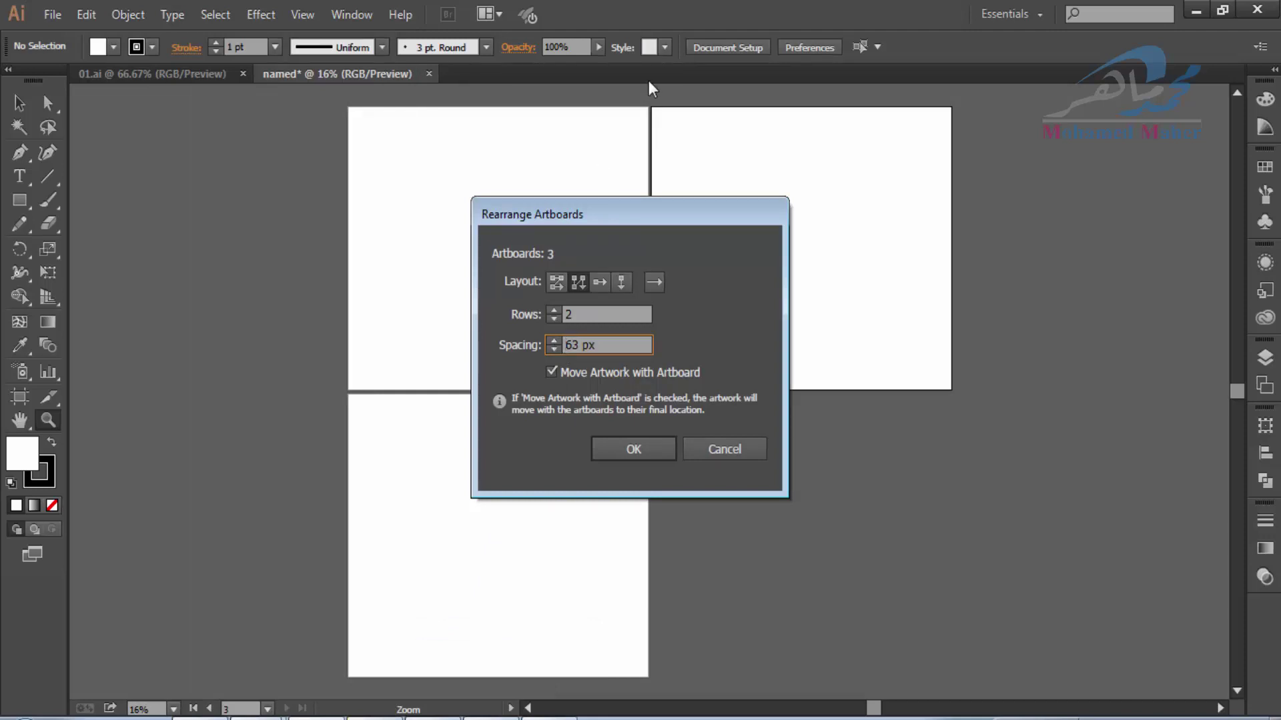
click(626, 446)
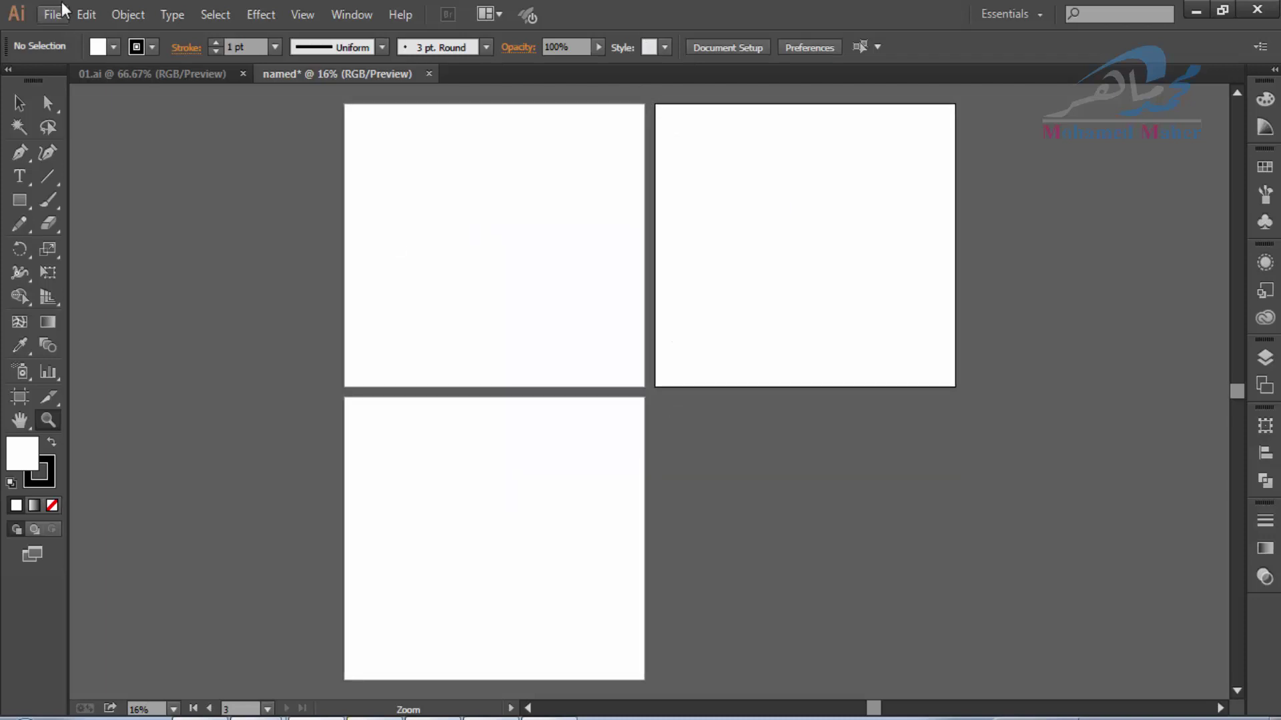
Rearrange the artboards with Rows set to 3, stacking them in one column
click(128, 14)
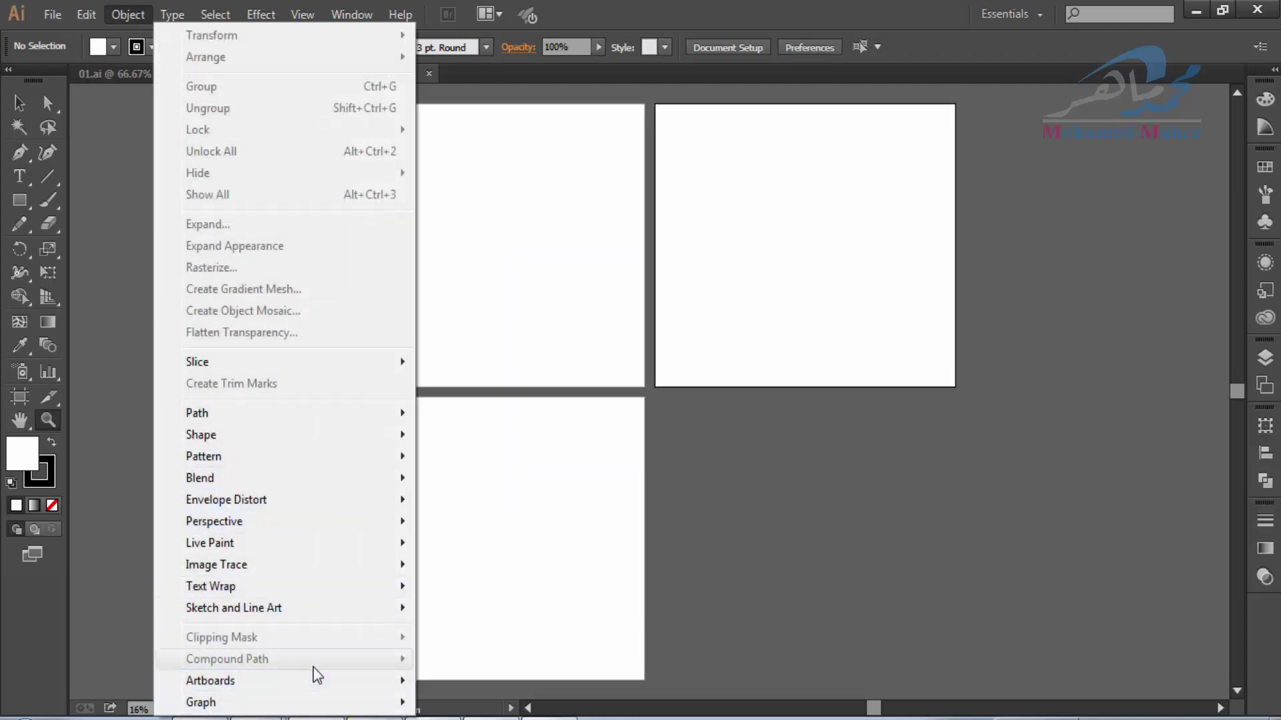
mouse_move(210, 681)
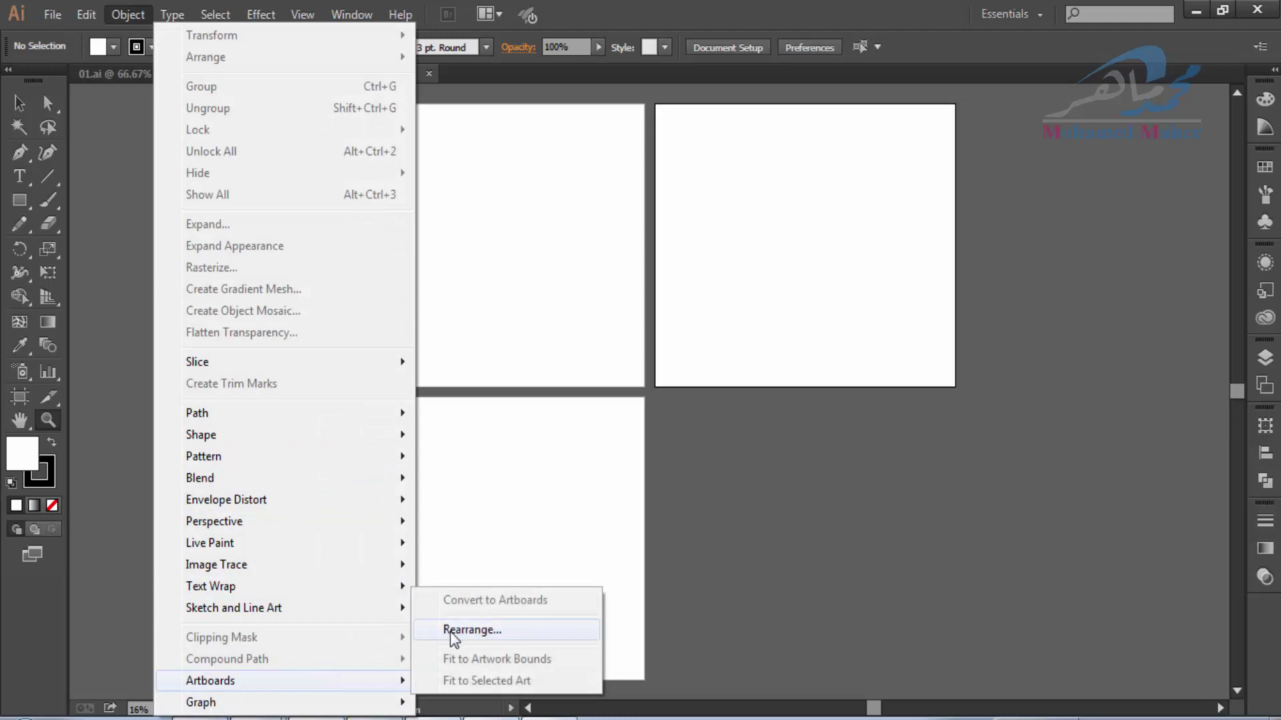
click(471, 629)
click(554, 310)
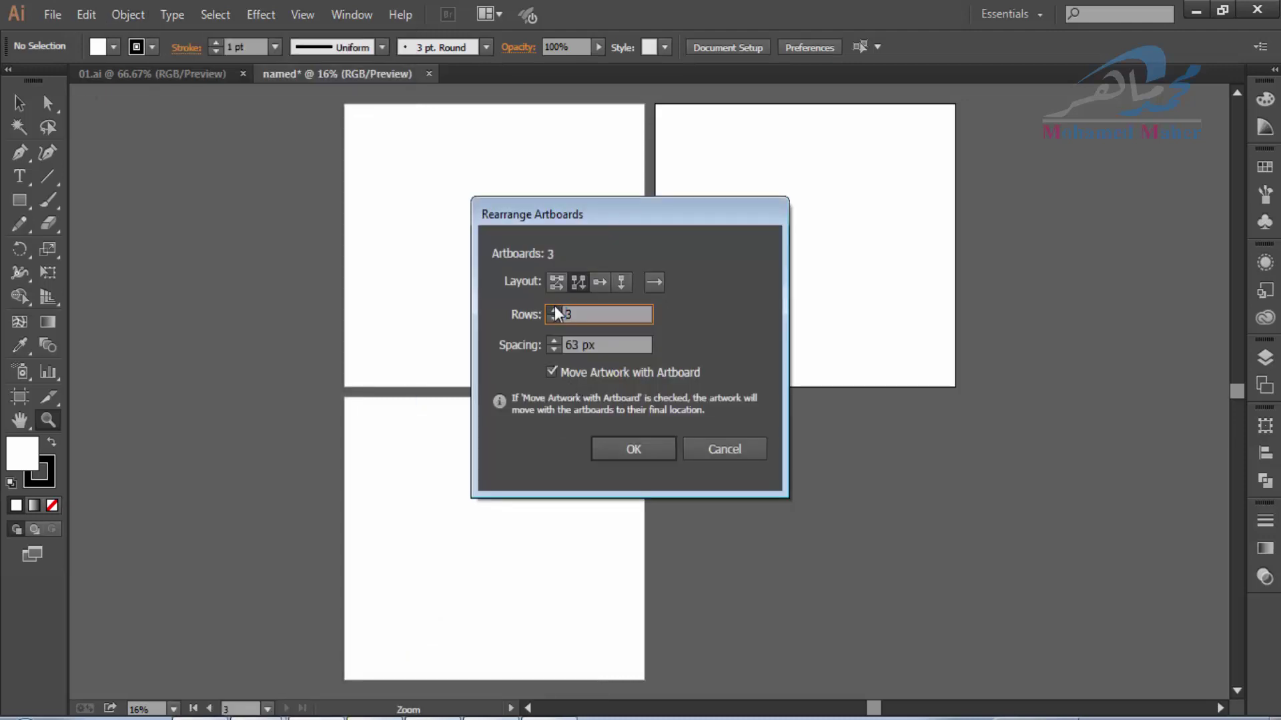
click(555, 311)
click(624, 450)
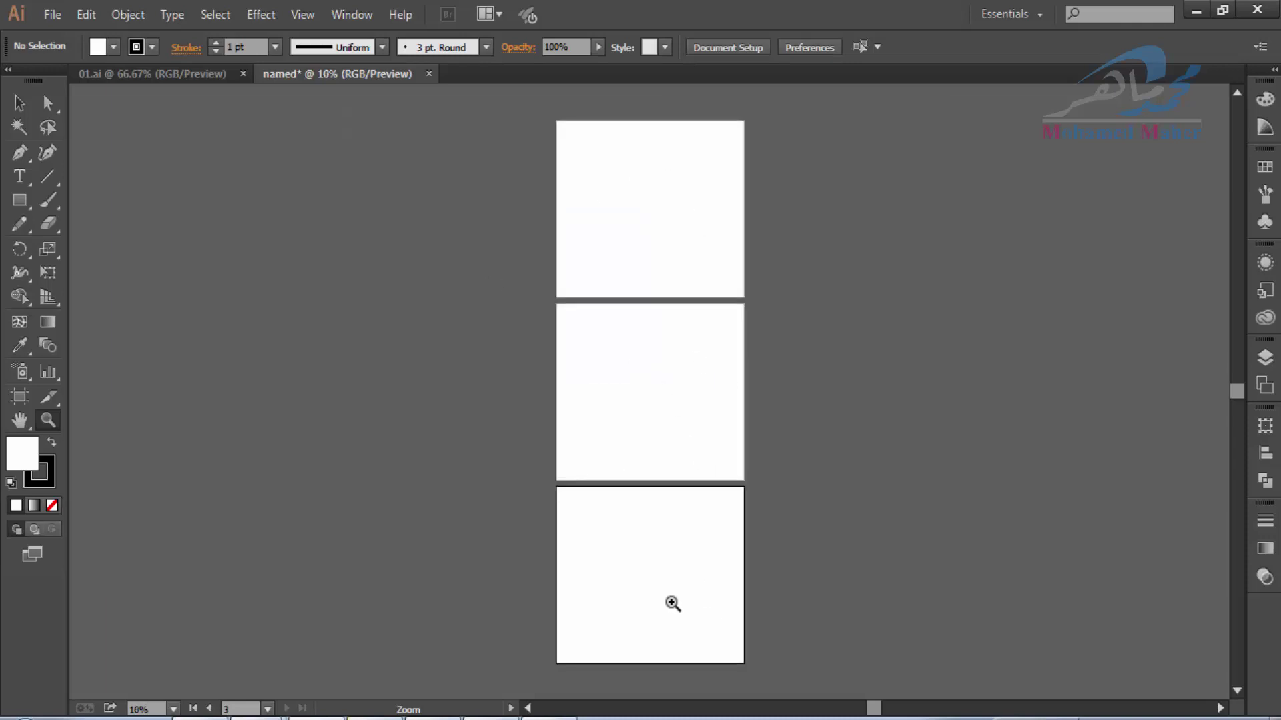
Rearrange the artboards with Rows set to 1 so they sit side by side
click(128, 14)
mouse_move(210, 681)
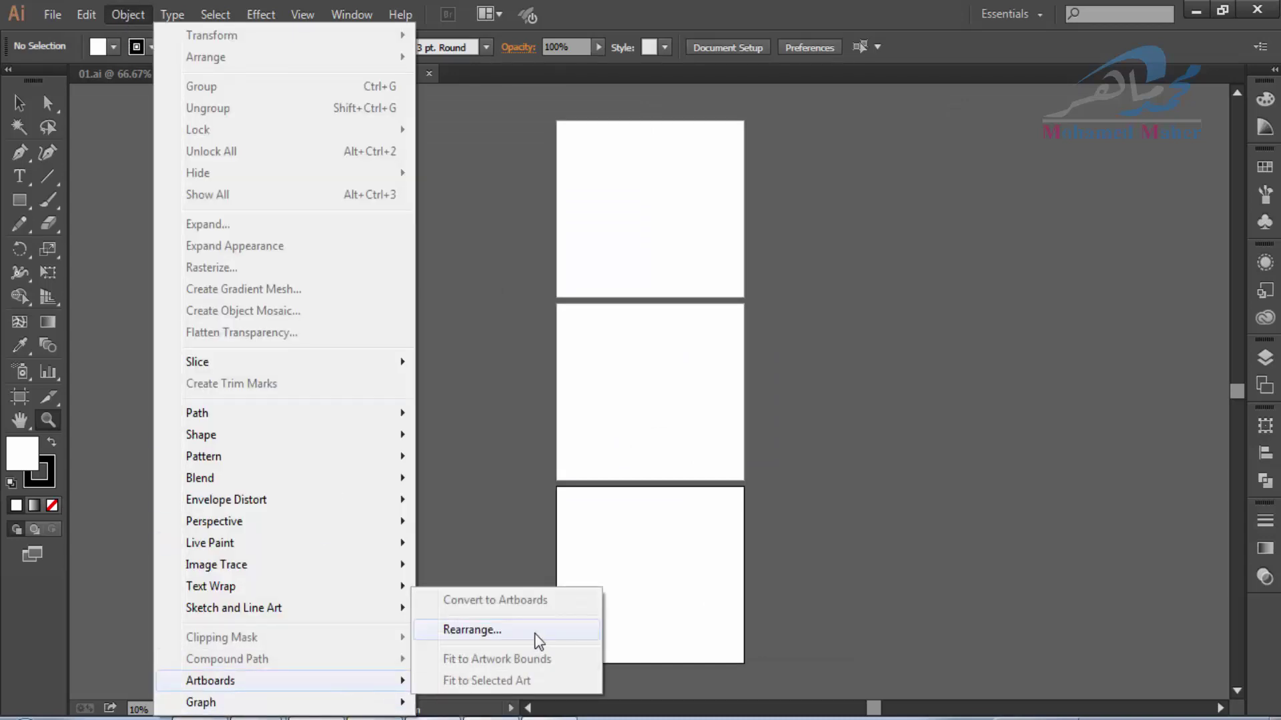
click(537, 638)
click(554, 319)
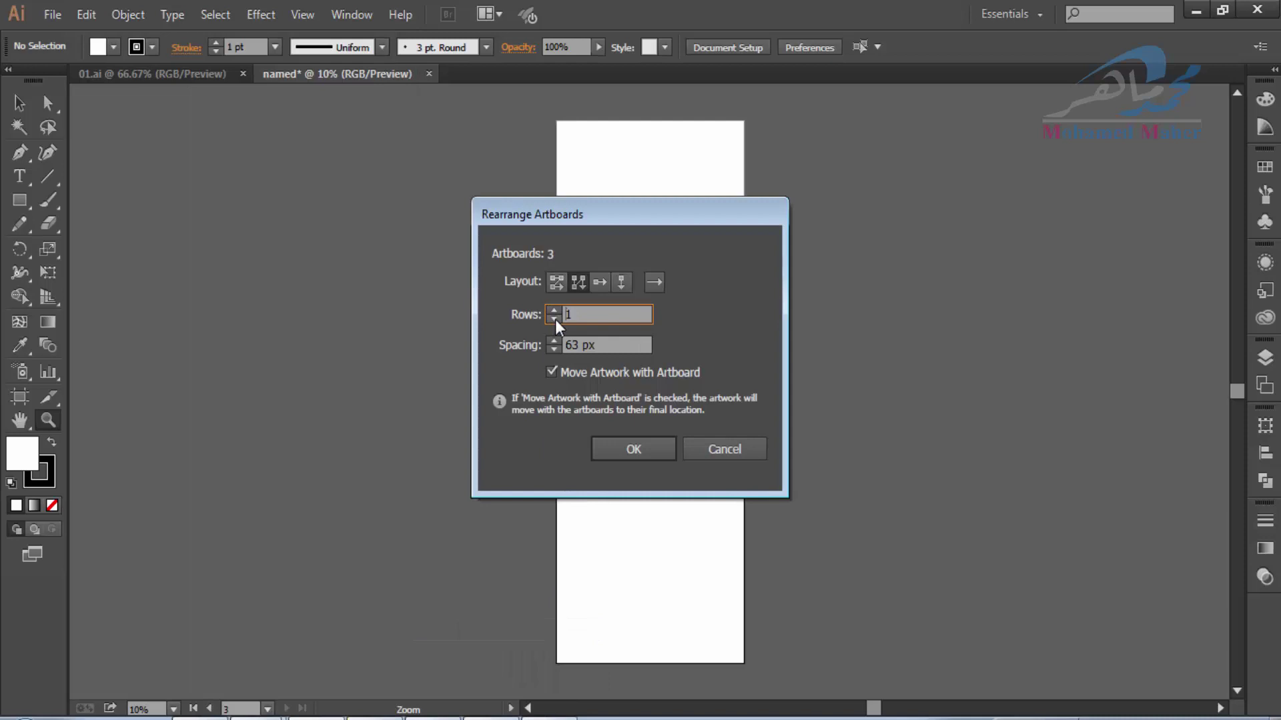
click(629, 450)
key(ctrl+alt+0)
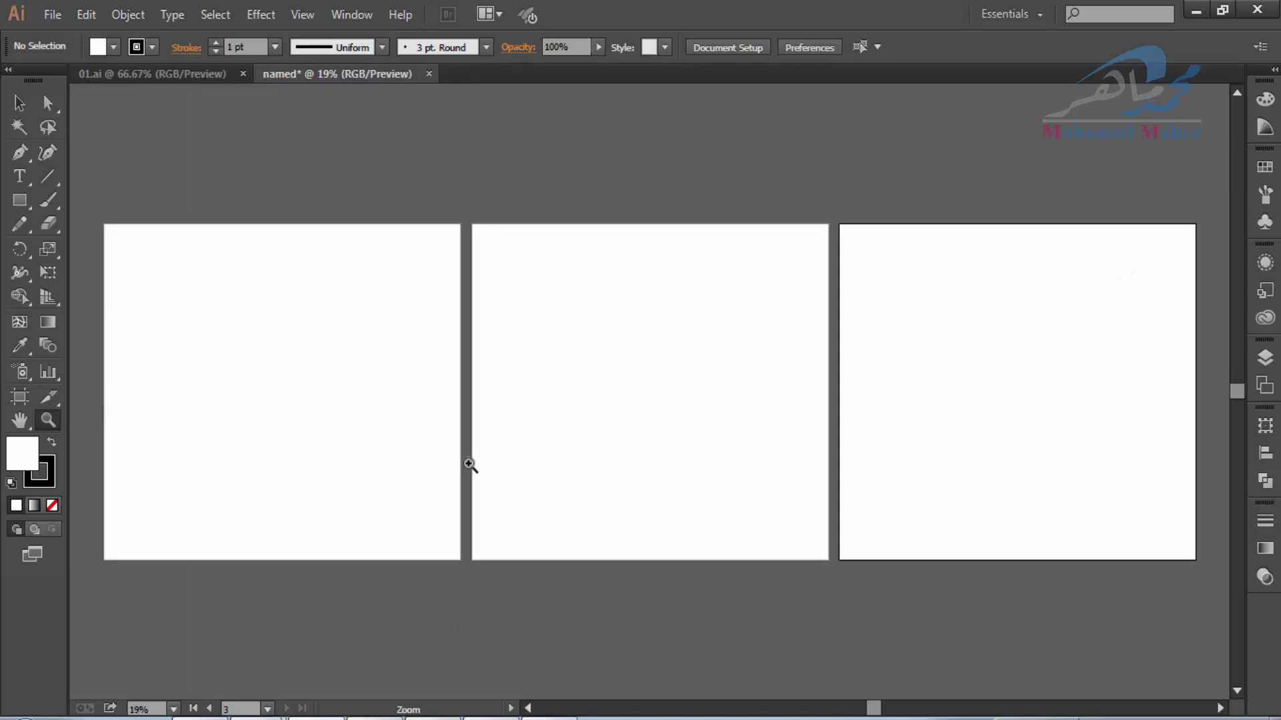